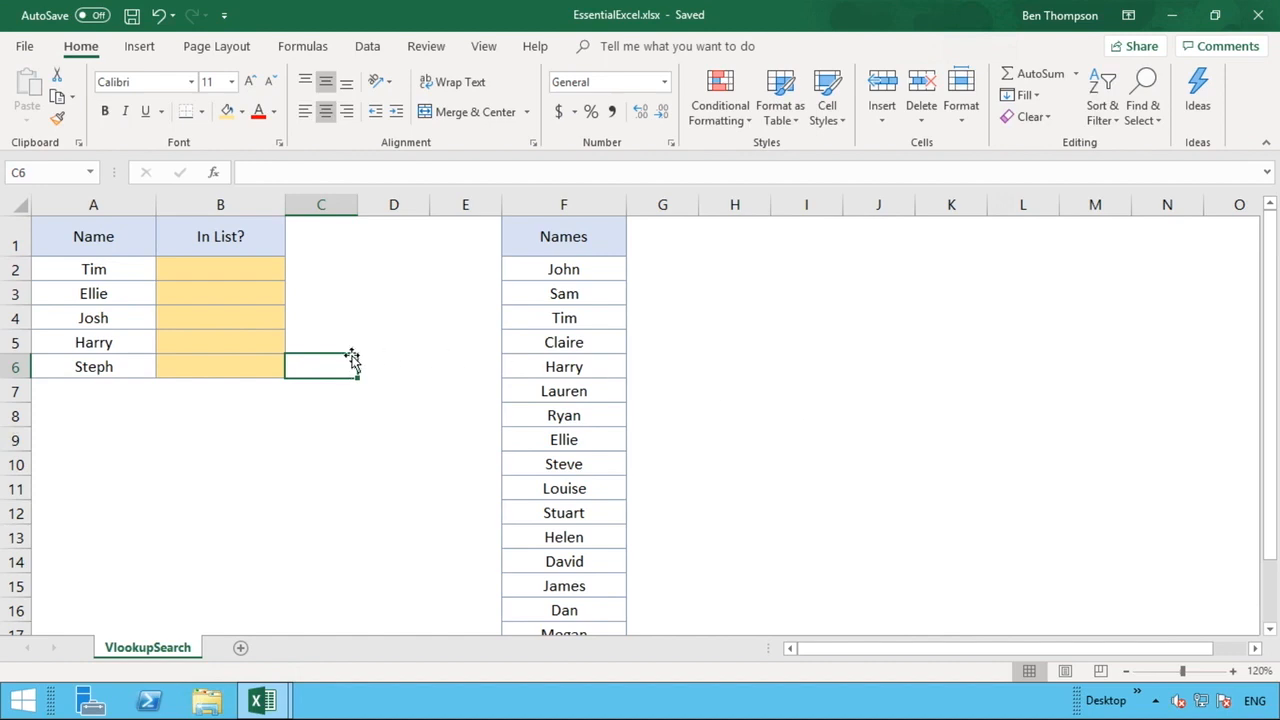
Step: Enter =VLOOKUP(A2,F:F,1,0) in cell B2 to look up the first name in column F with an exact match
left_click_drag(125, 273, 115, 365)
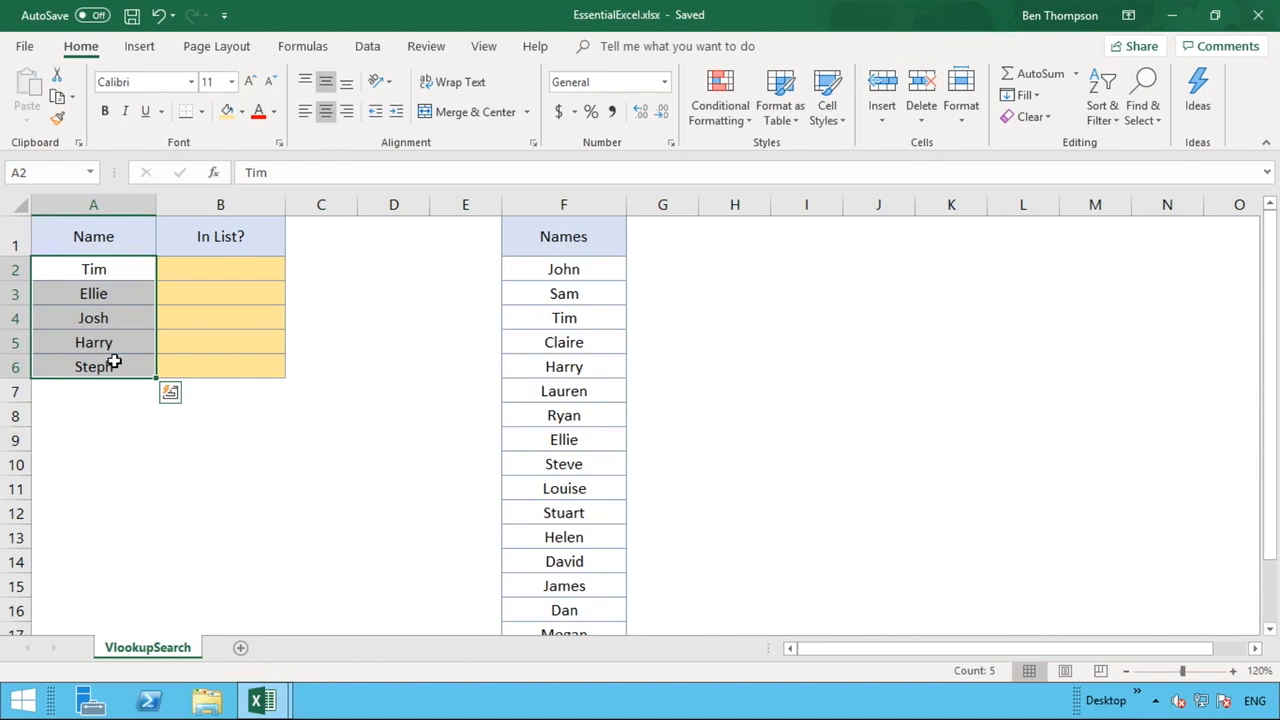
left_click(235, 270)
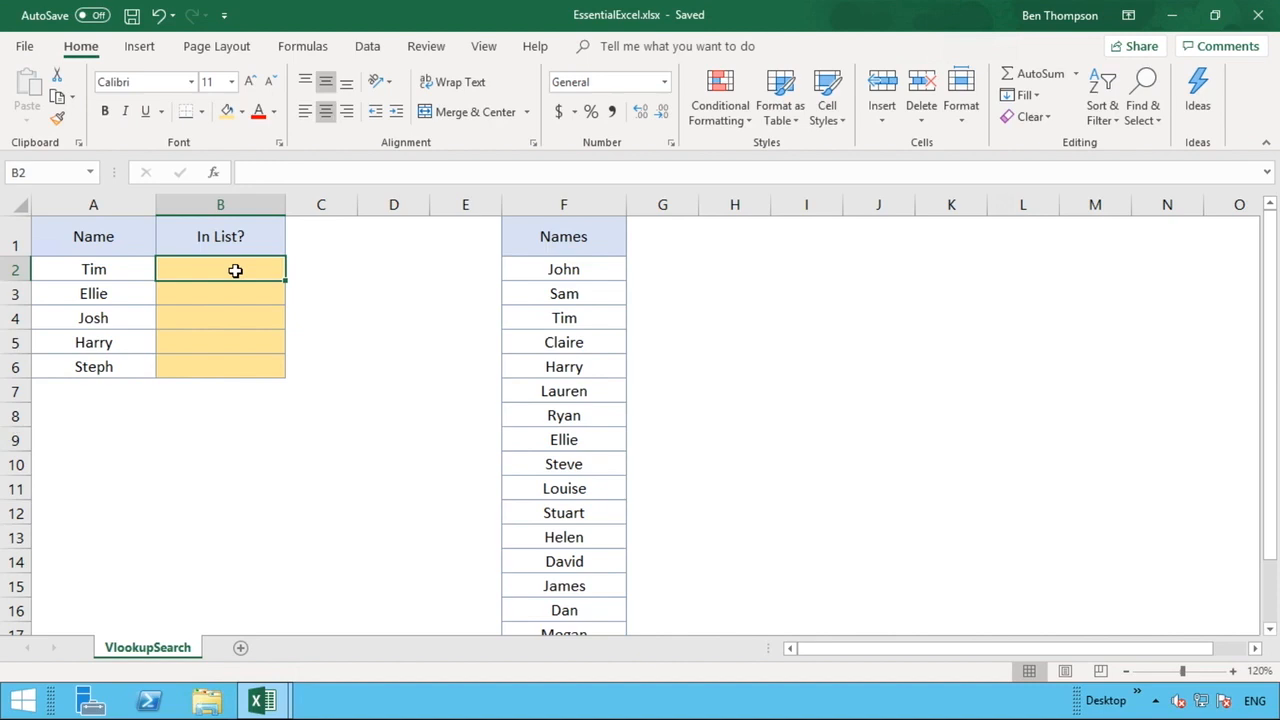
type("=VLOO")
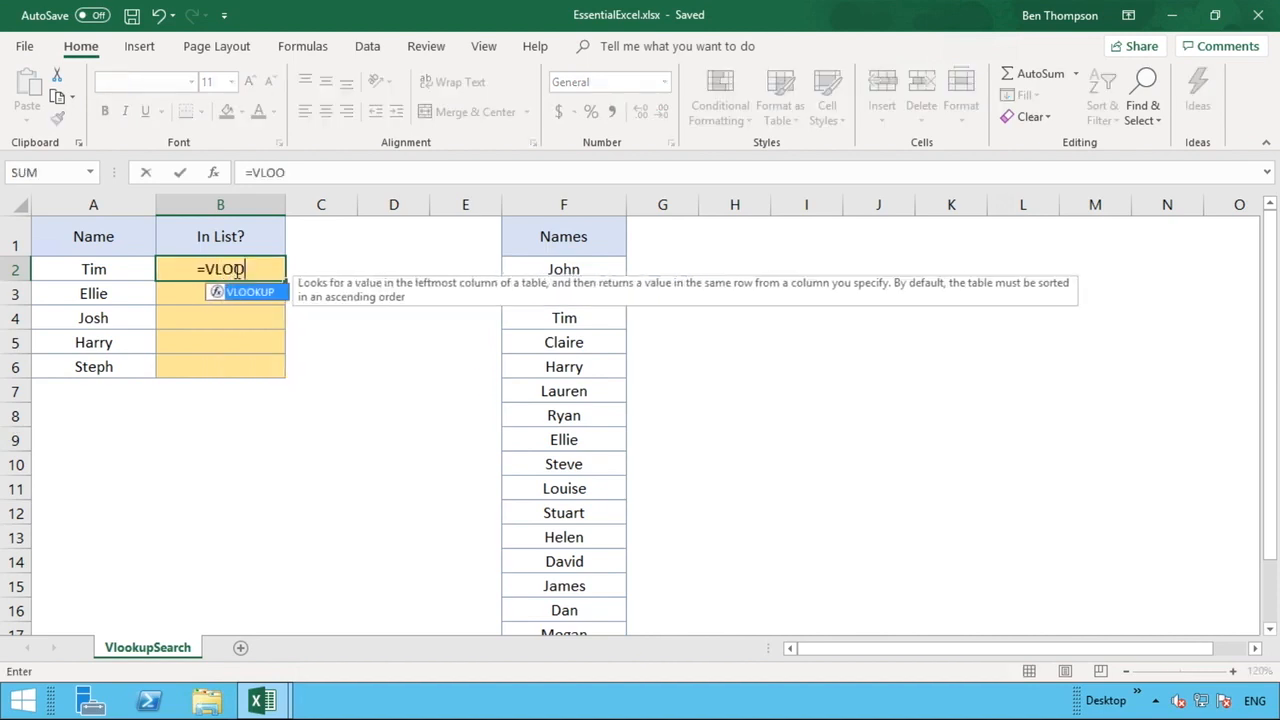
type("KUP(")
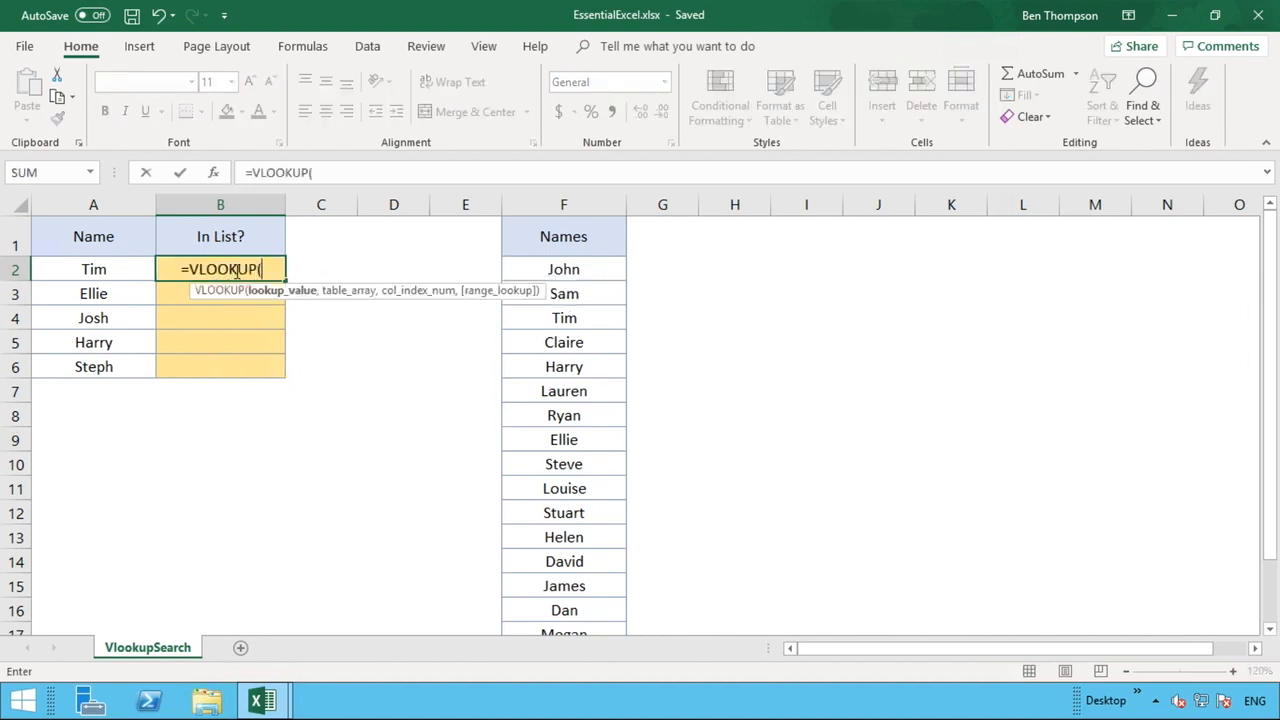
left_click(114, 270)
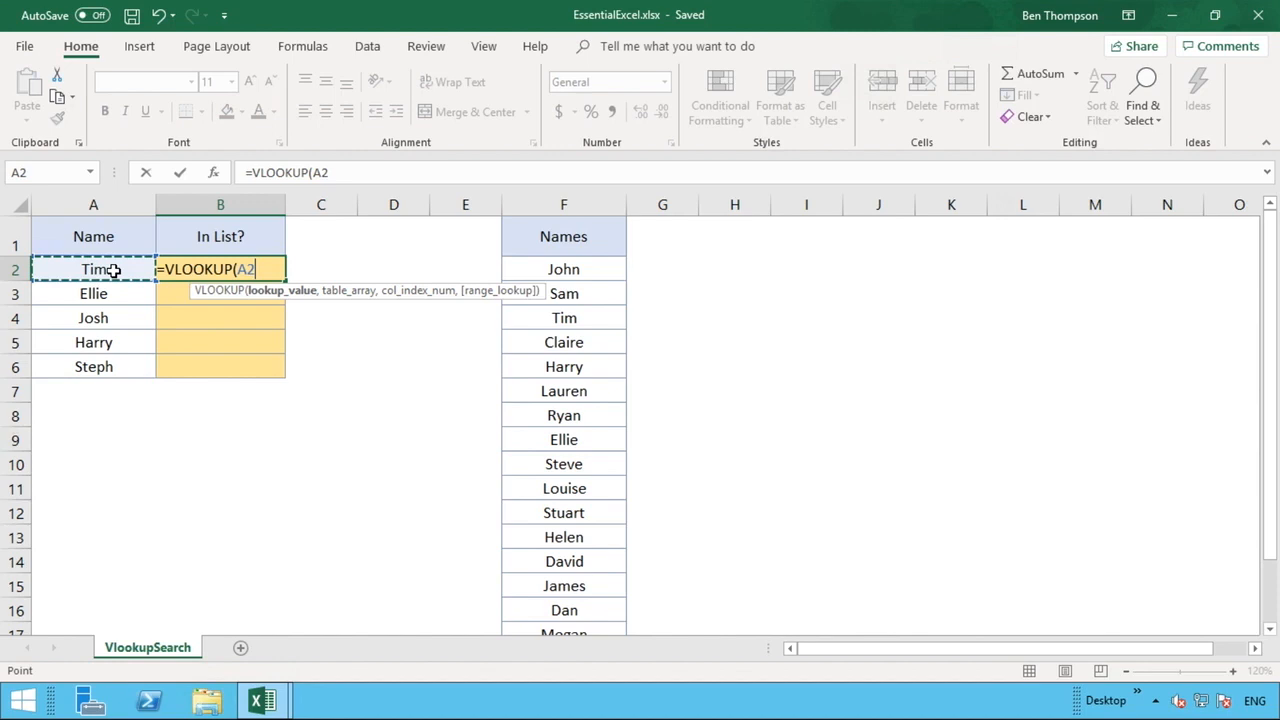
type(",")
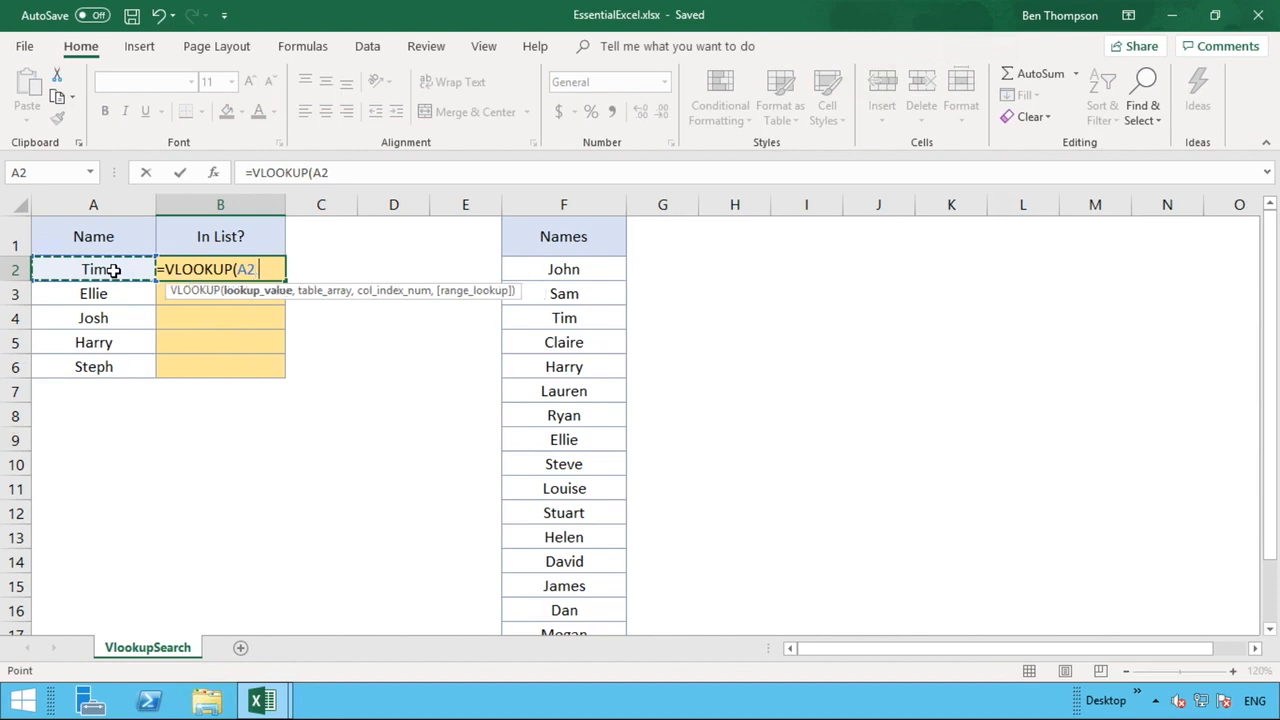
left_click(575, 204)
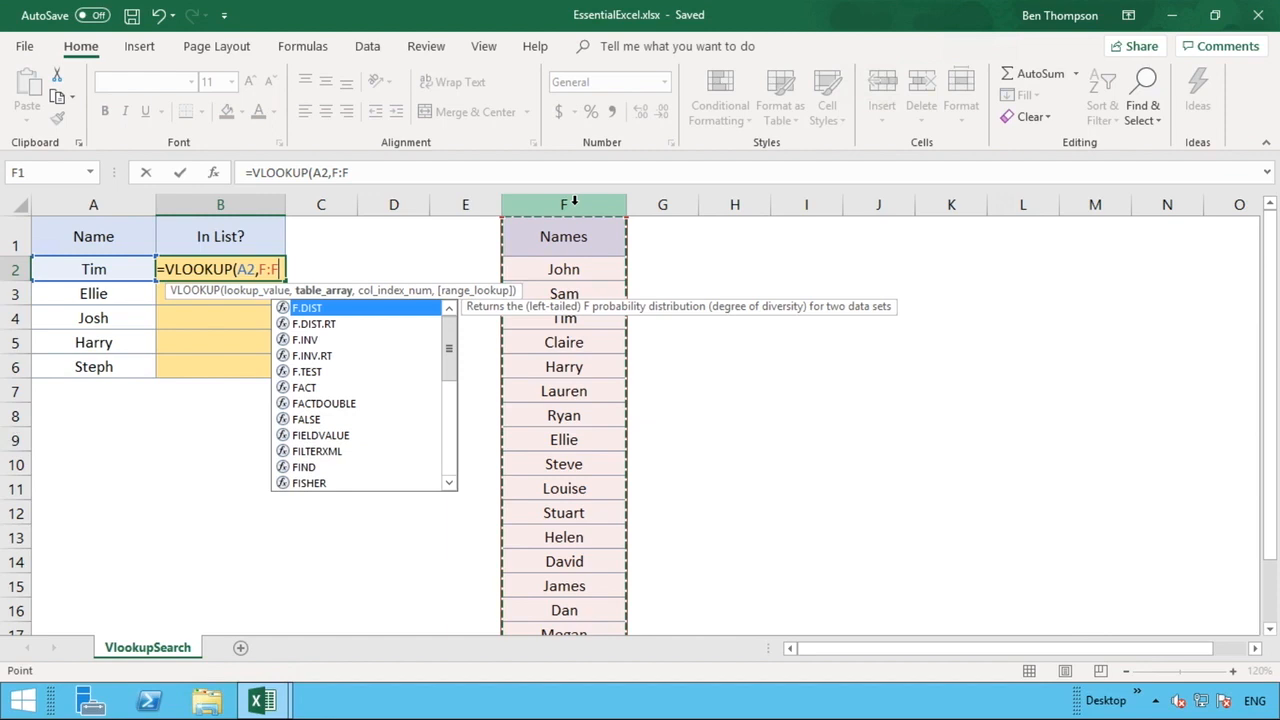
type(",1")
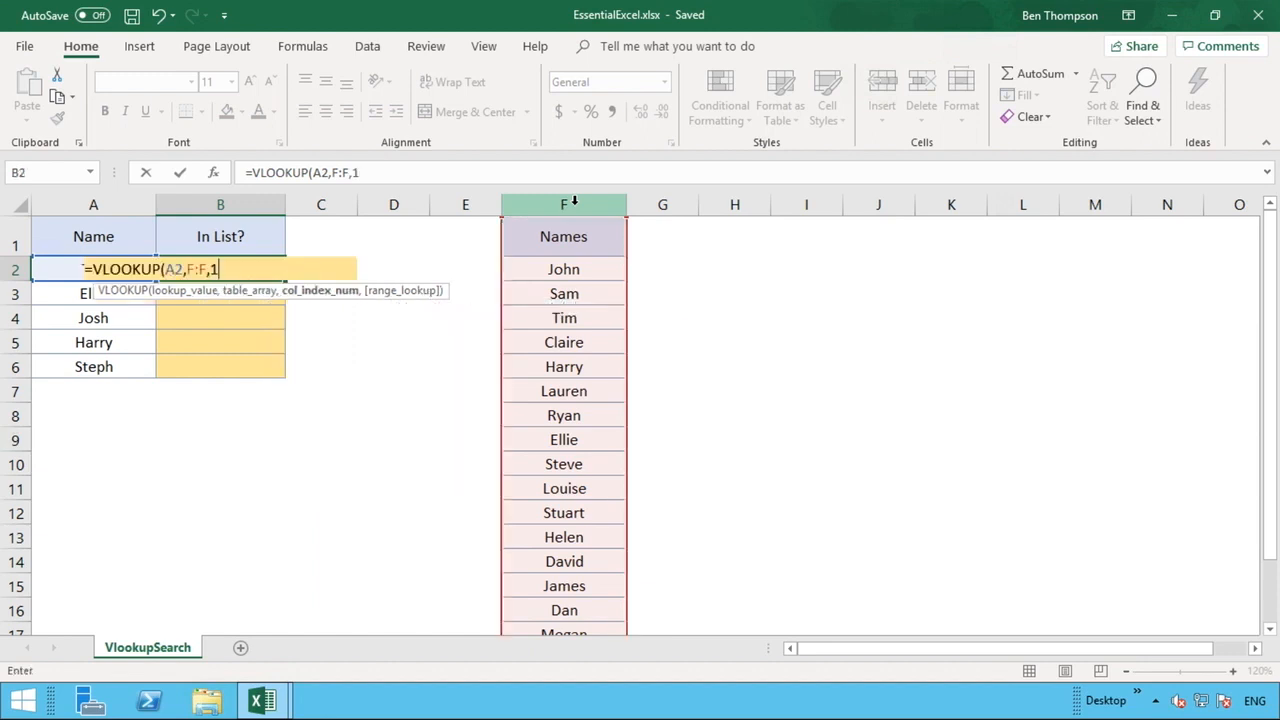
type(",")
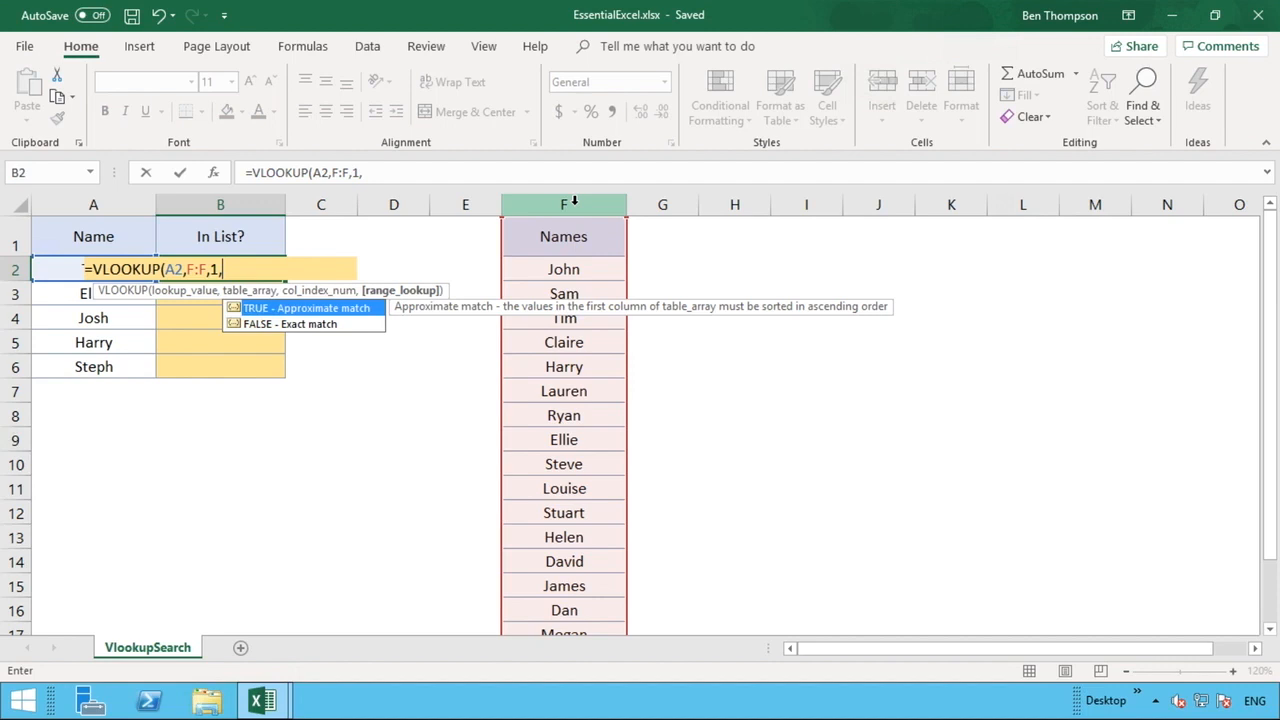
type("0)")
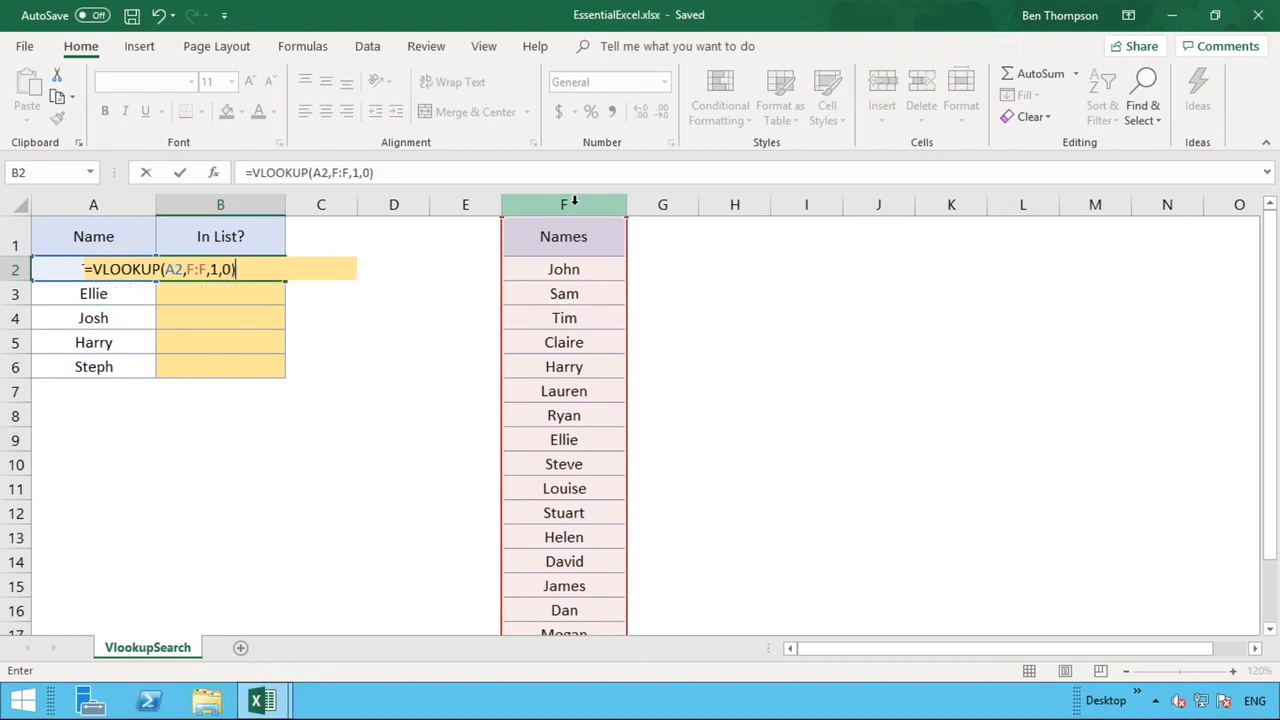
key("Return")
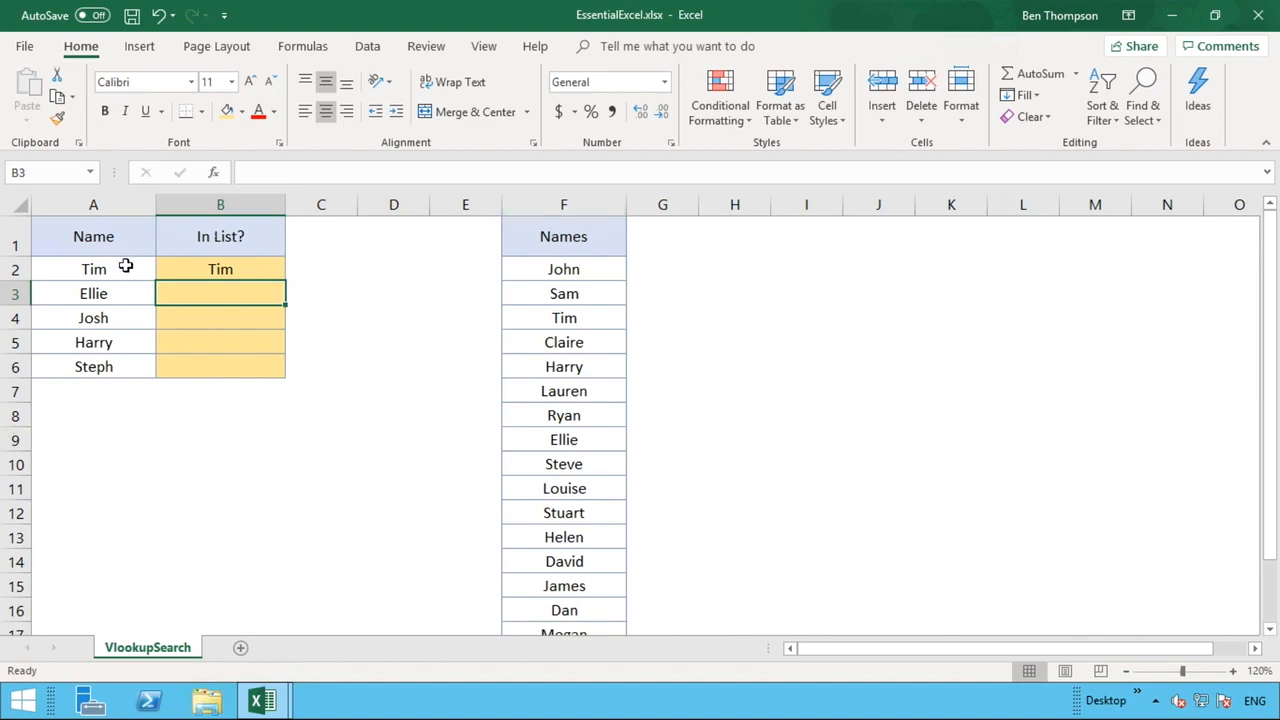
Step: Fill the VLOOKUP formula from B2 down through B6
left_click(206, 270)
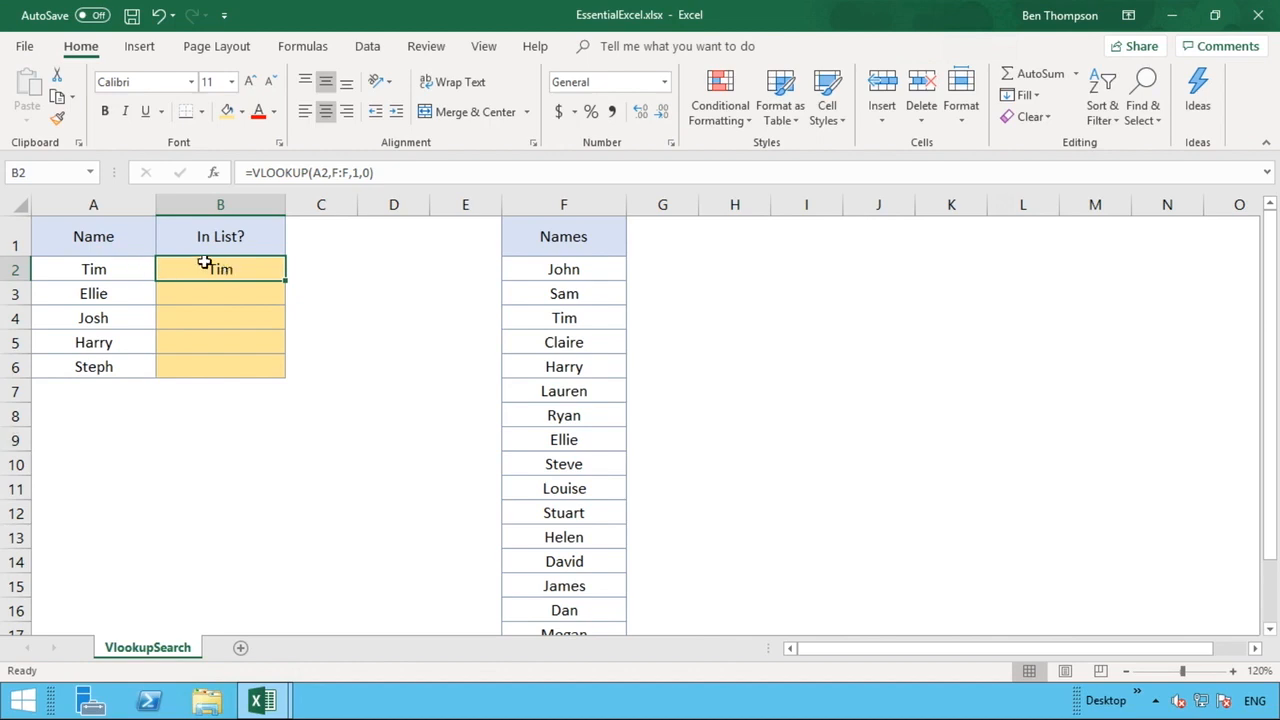
left_click(564, 200)
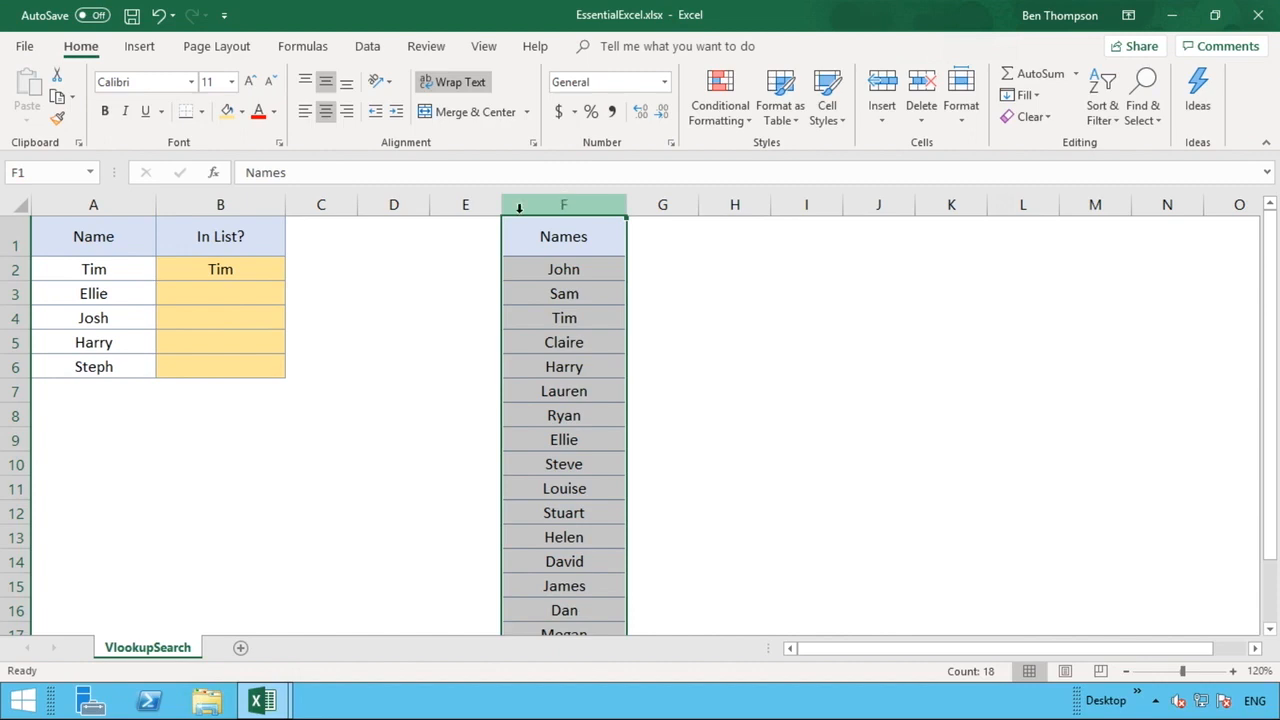
left_click(218, 269)
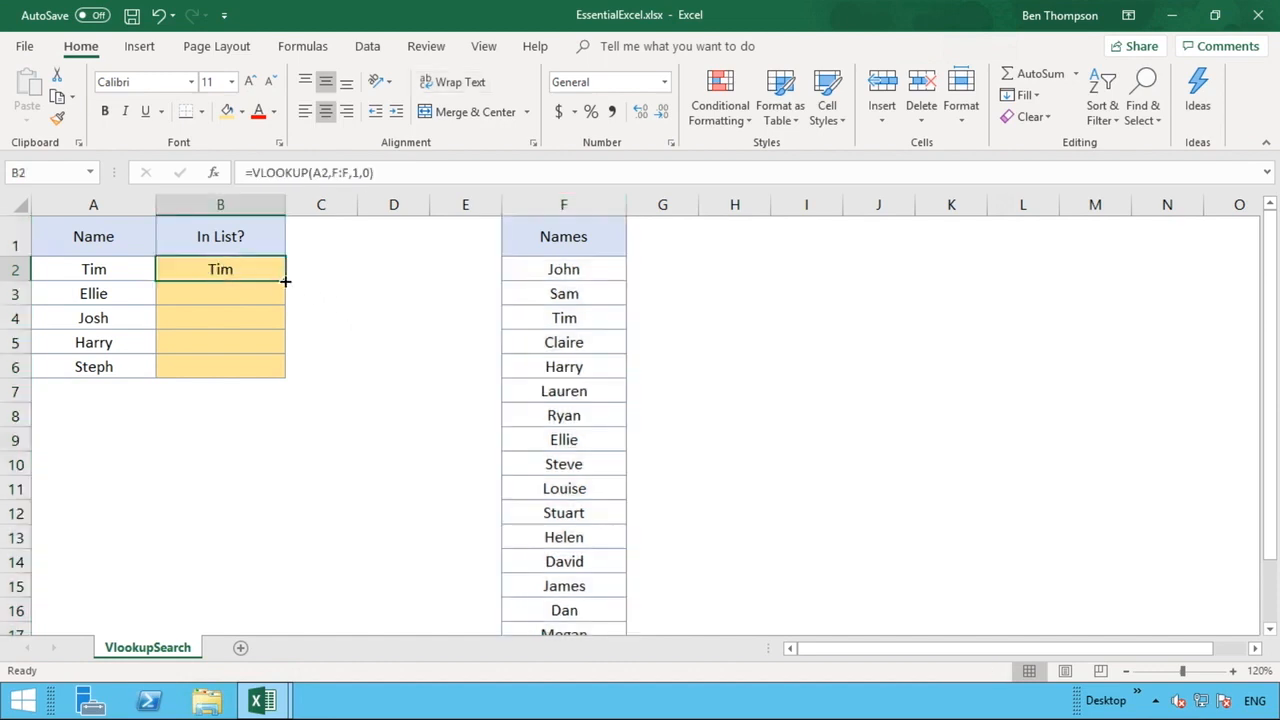
left_click_drag(285, 282, 294, 392)
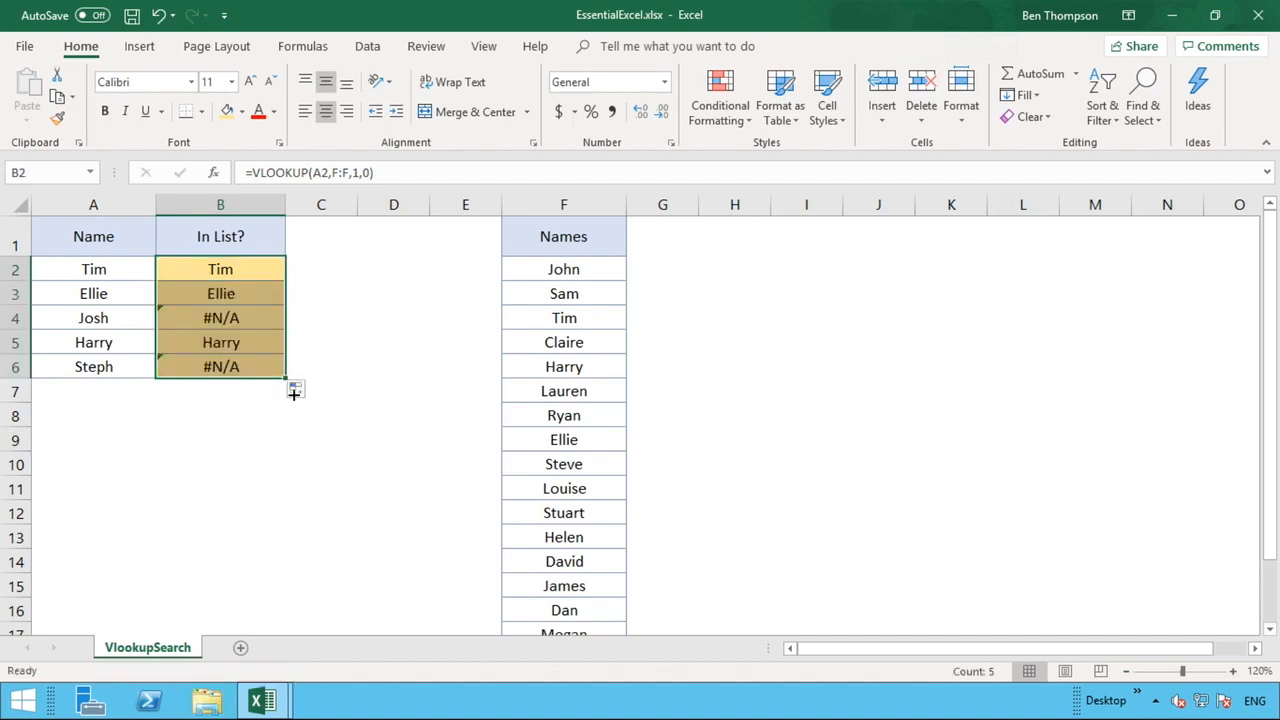
left_click(300, 410)
left_click(290, 458)
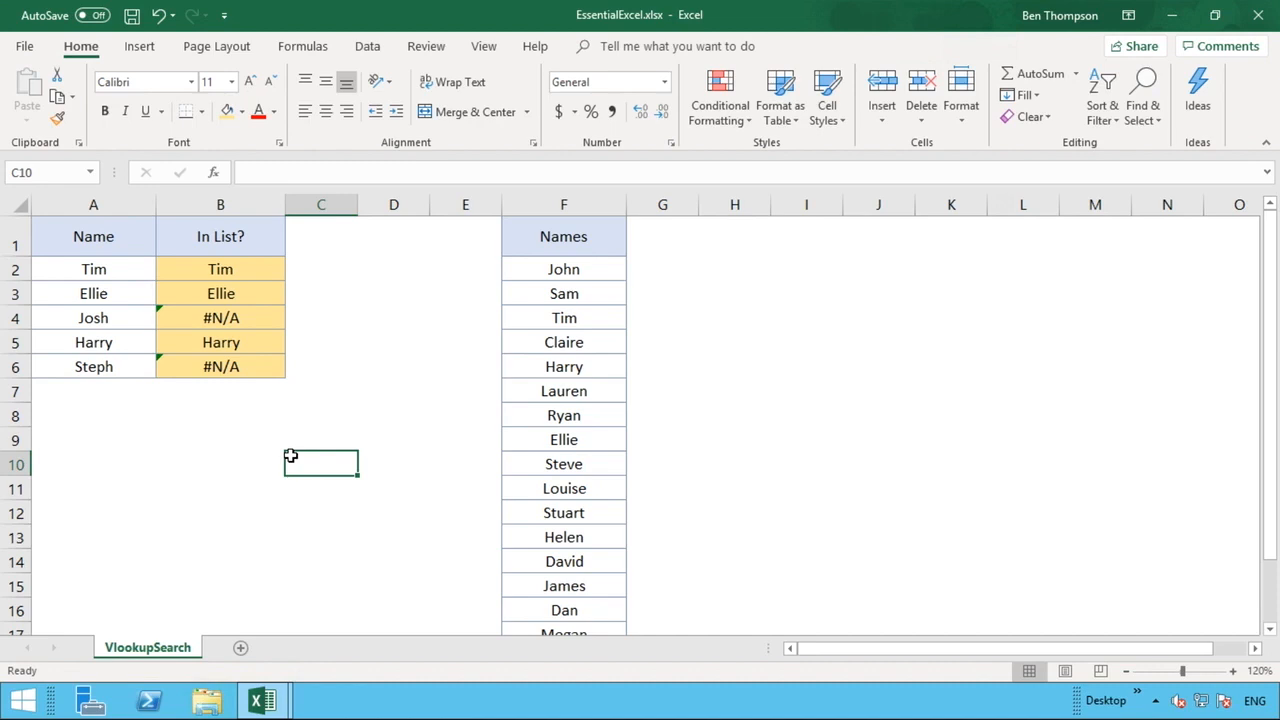
Step: Wrap the VLOOKUP in cell B2 in an ISERROR function, giving =ISERROR(VLOOKUP(A2,F:F,1,0))
left_click(240, 272)
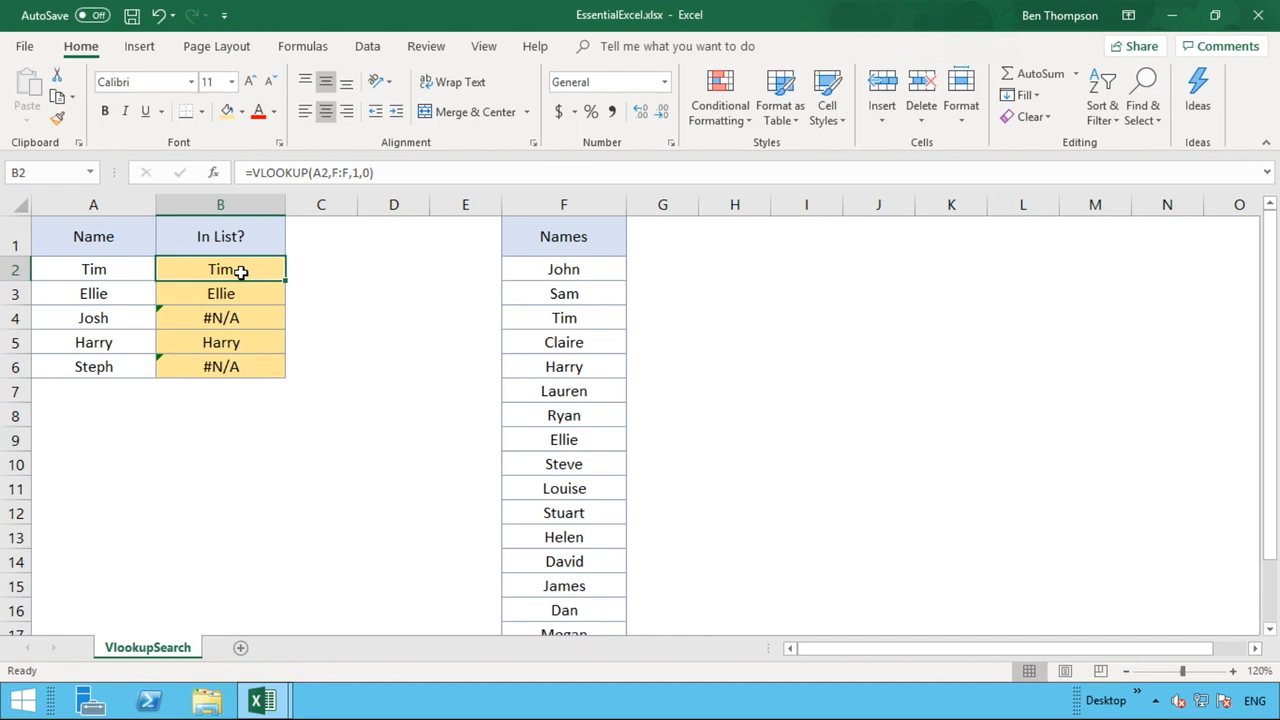
left_click(253, 172)
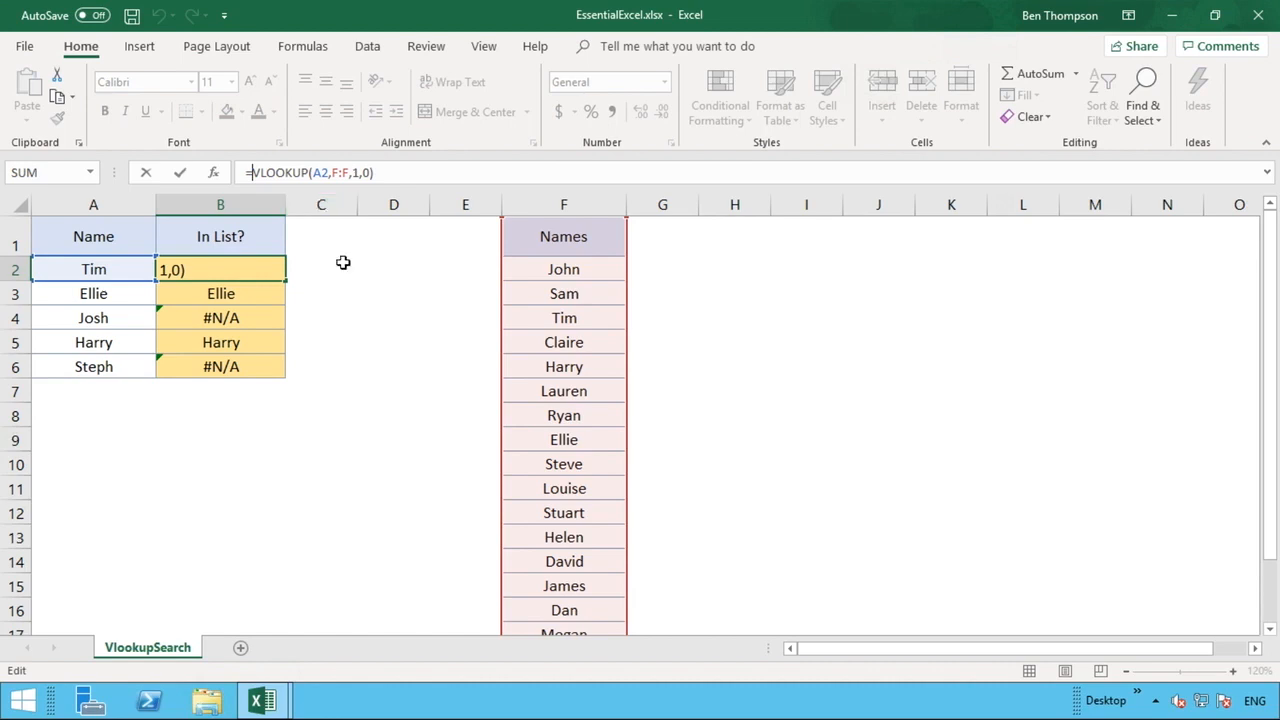
key("ctrl+Return")
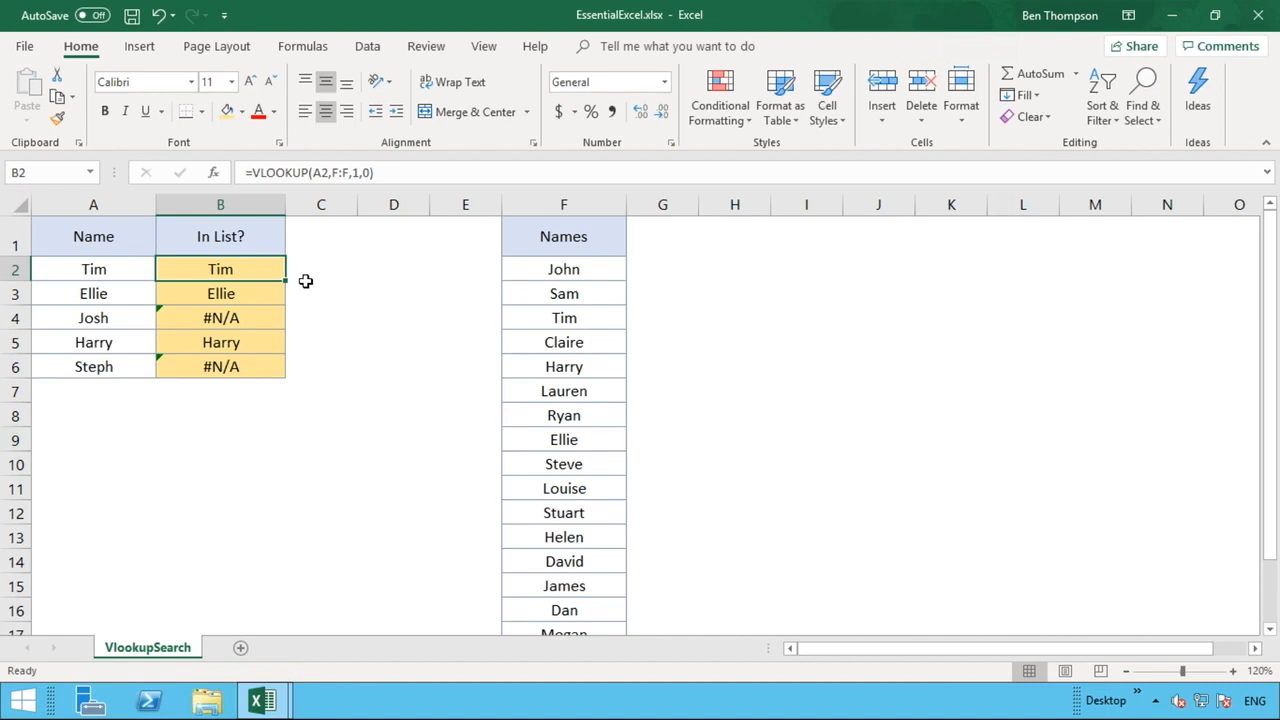
left_click(251, 173)
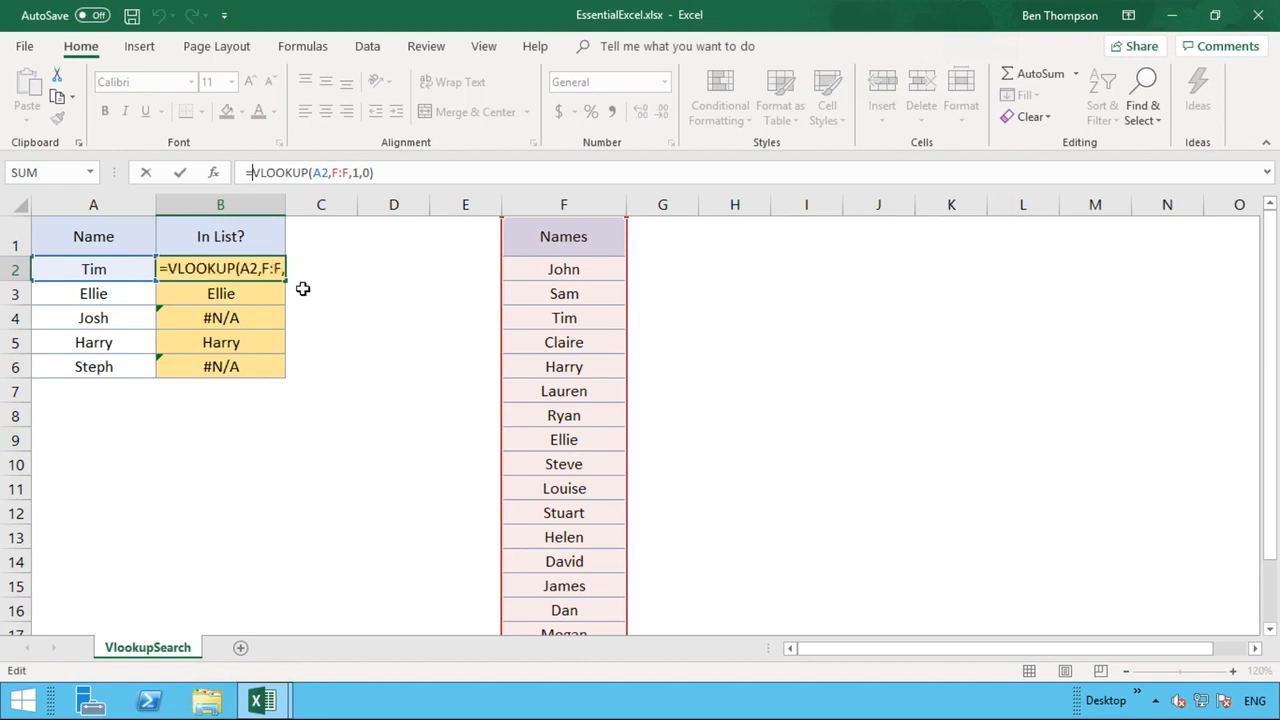
type("ISEROR")
key("BackSpace")
key("BackSpace")
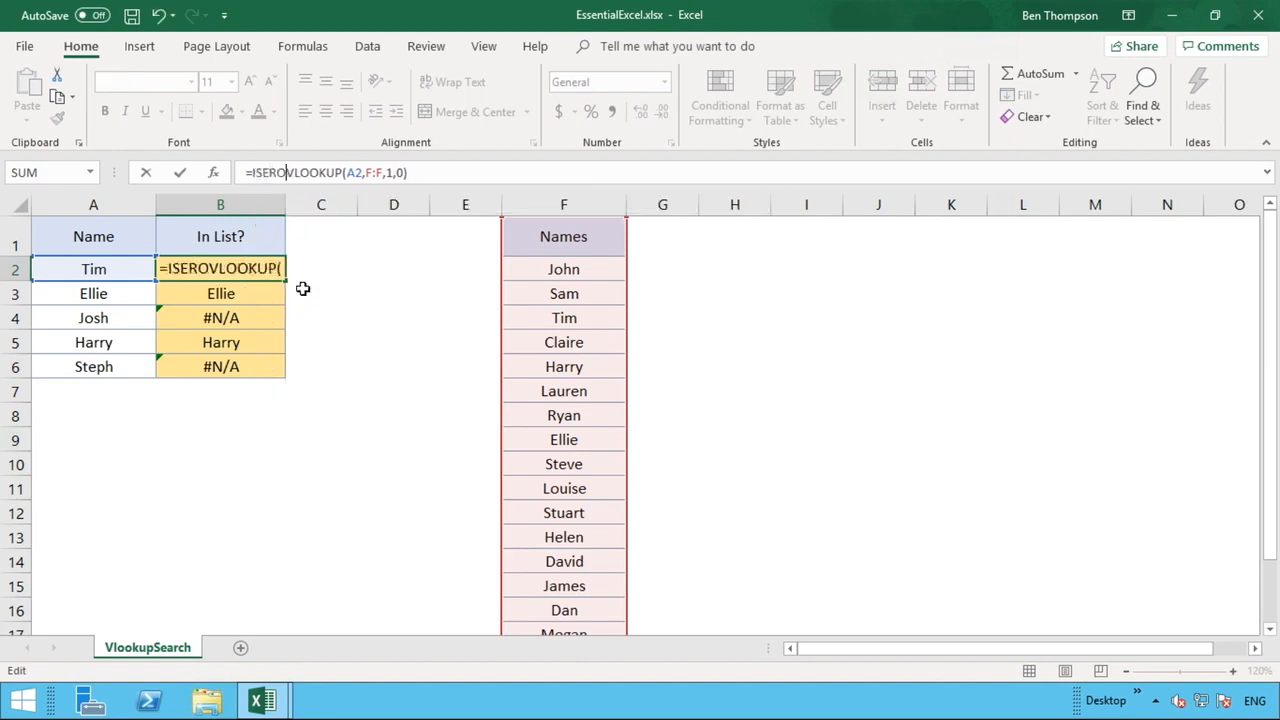
type("ROR")
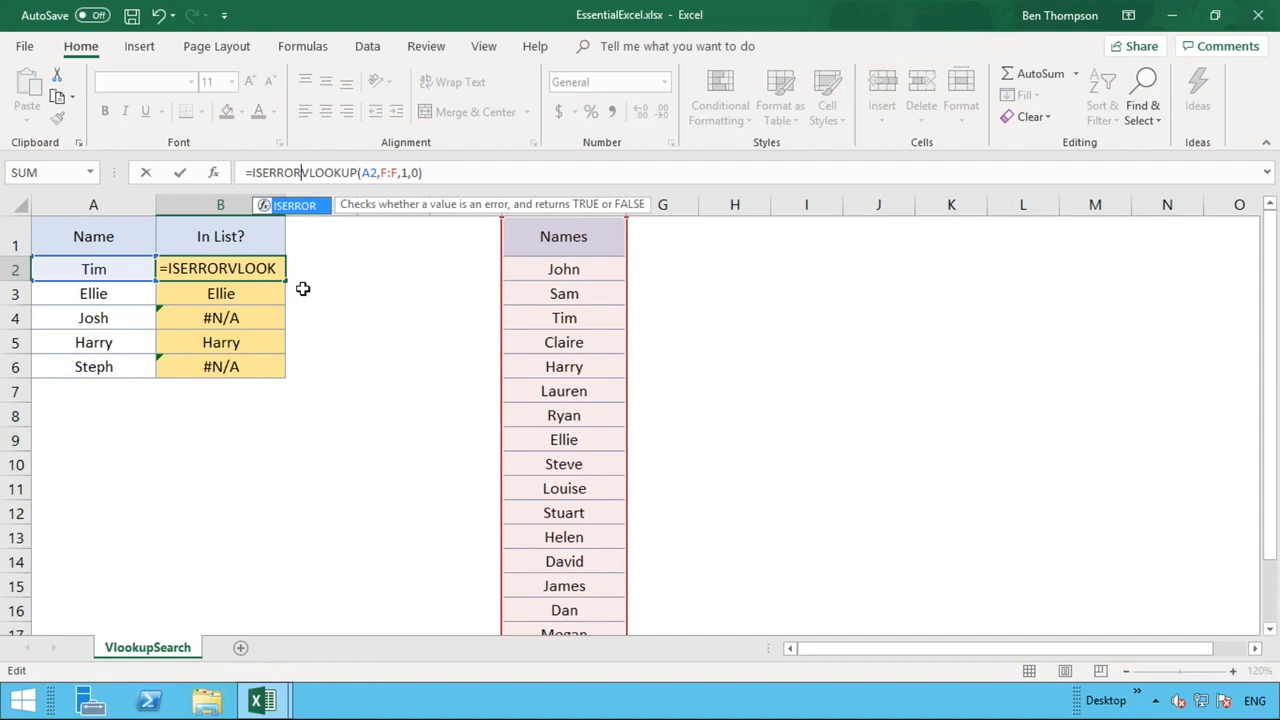
type("(")
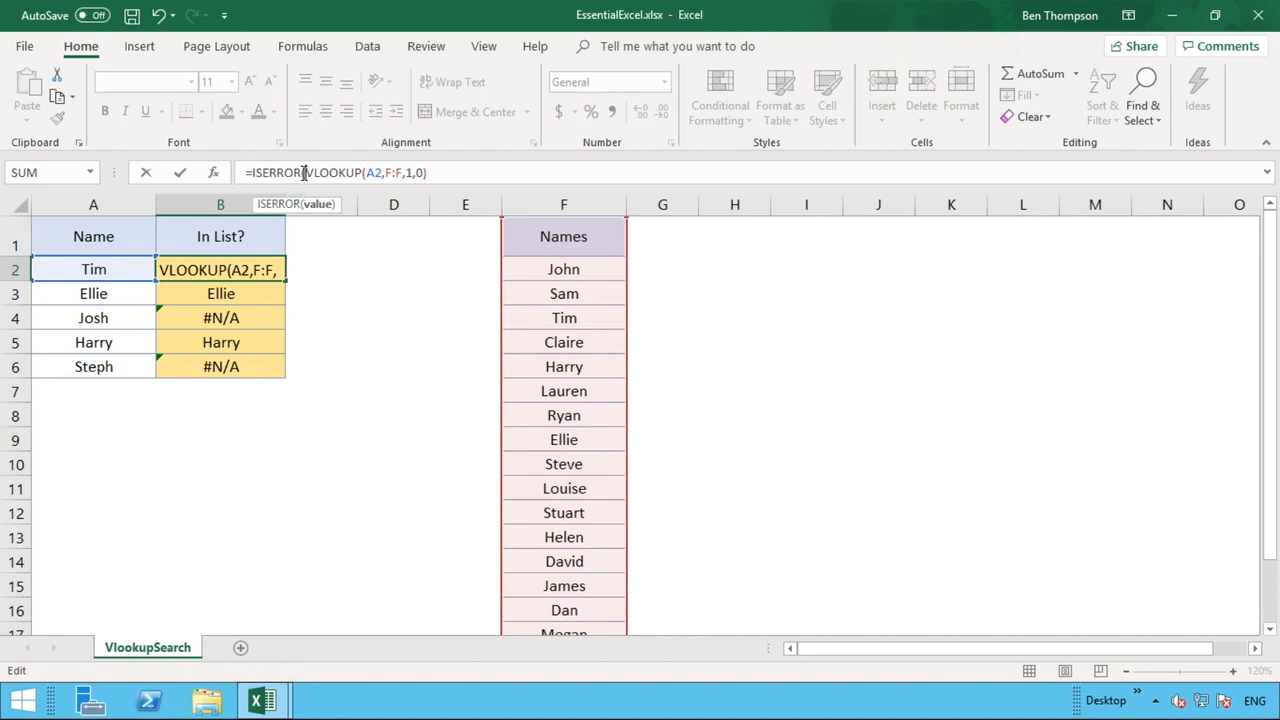
left_click(461, 172)
type(")")
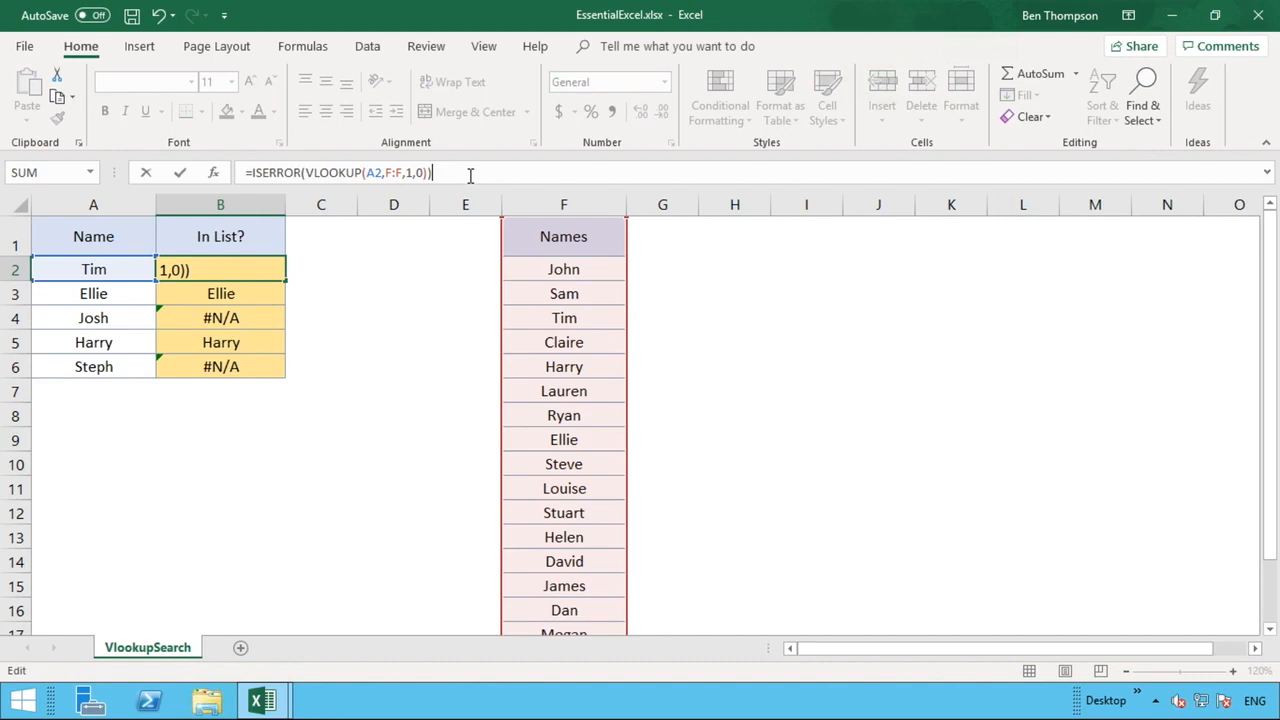
key("Return")
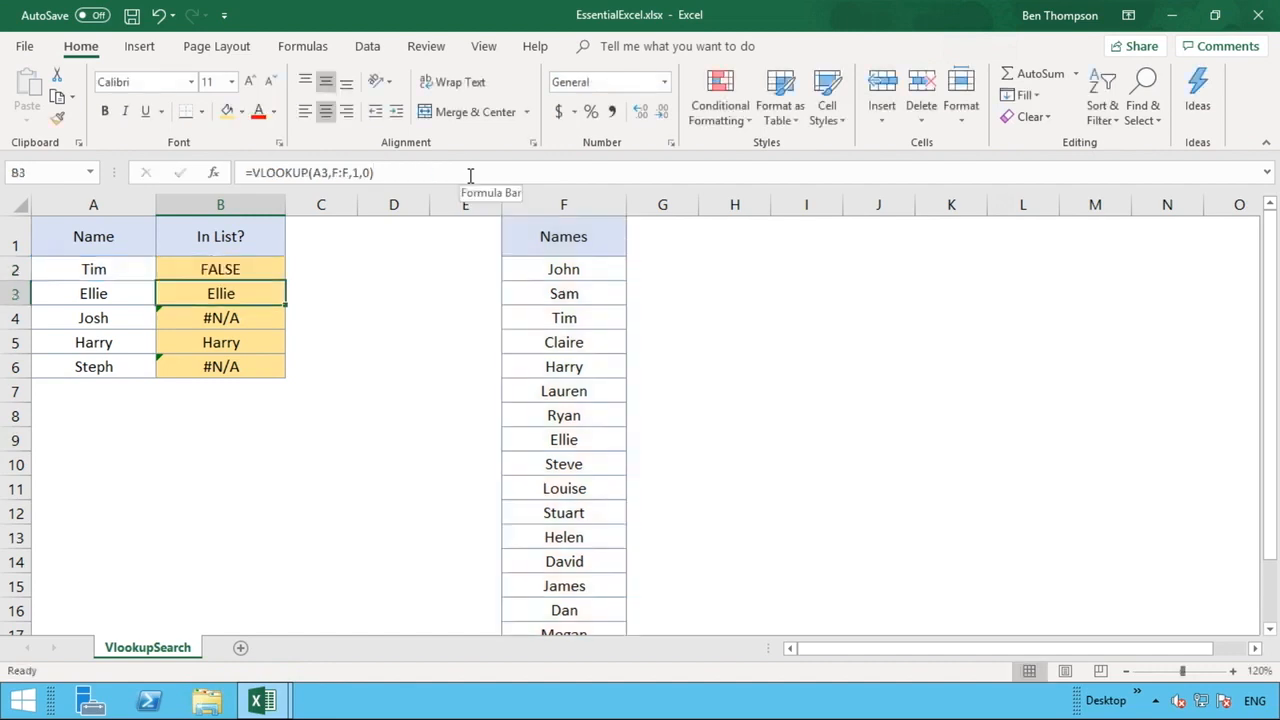
Step: Fill the ISERROR formula from B2 down through B6
left_click(264, 272)
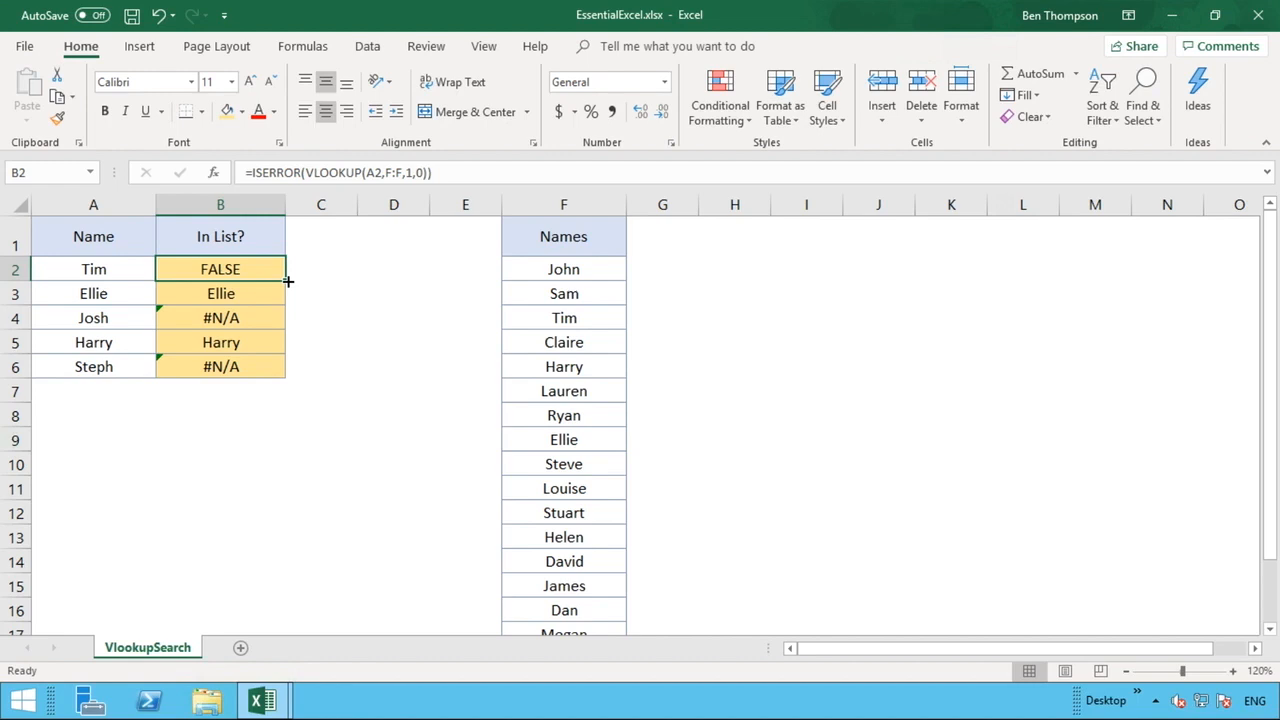
left_click_drag(287, 282, 276, 373)
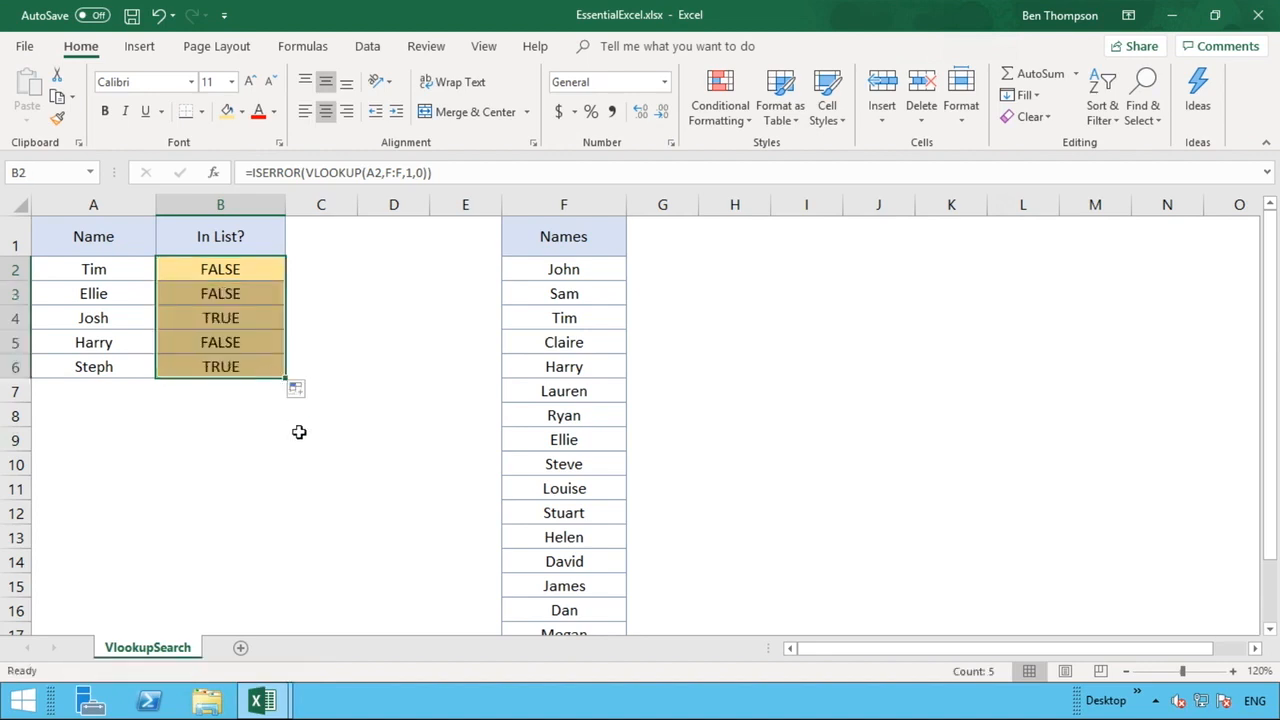
left_click(297, 431)
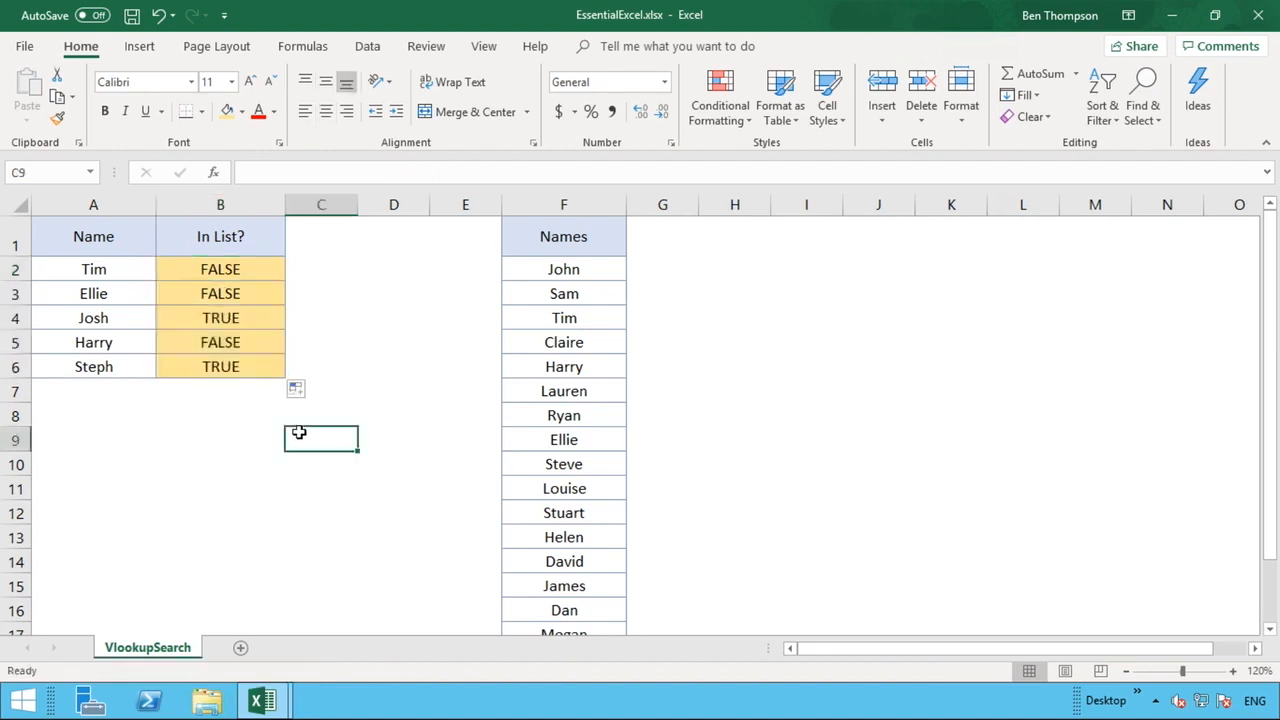
left_click(246, 320)
left_click(252, 366)
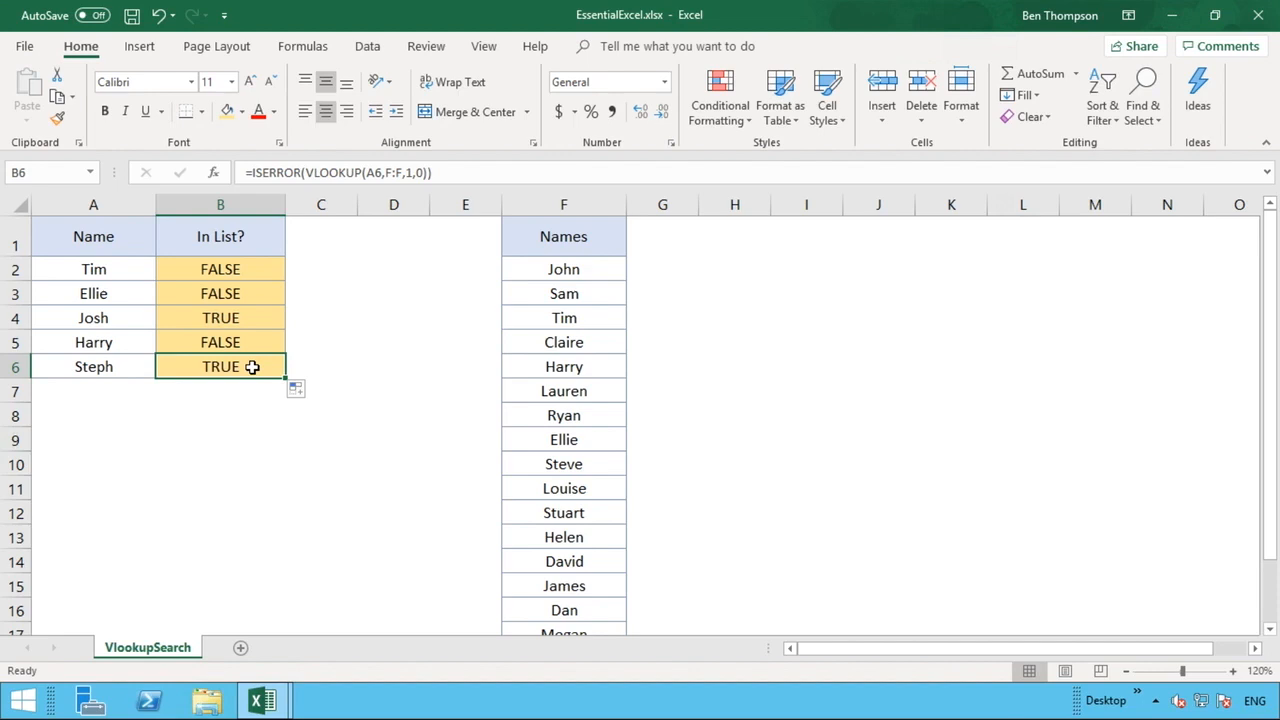
left_click(124, 271)
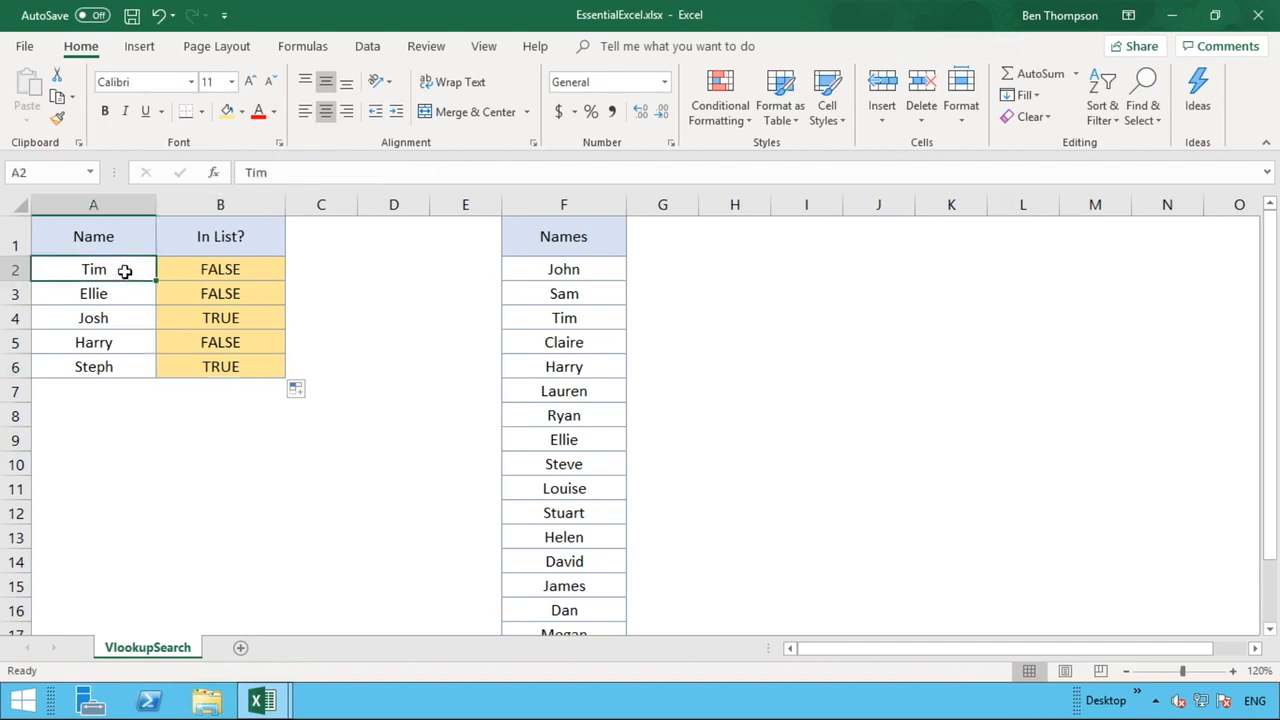
left_click_drag(124, 271, 180, 271)
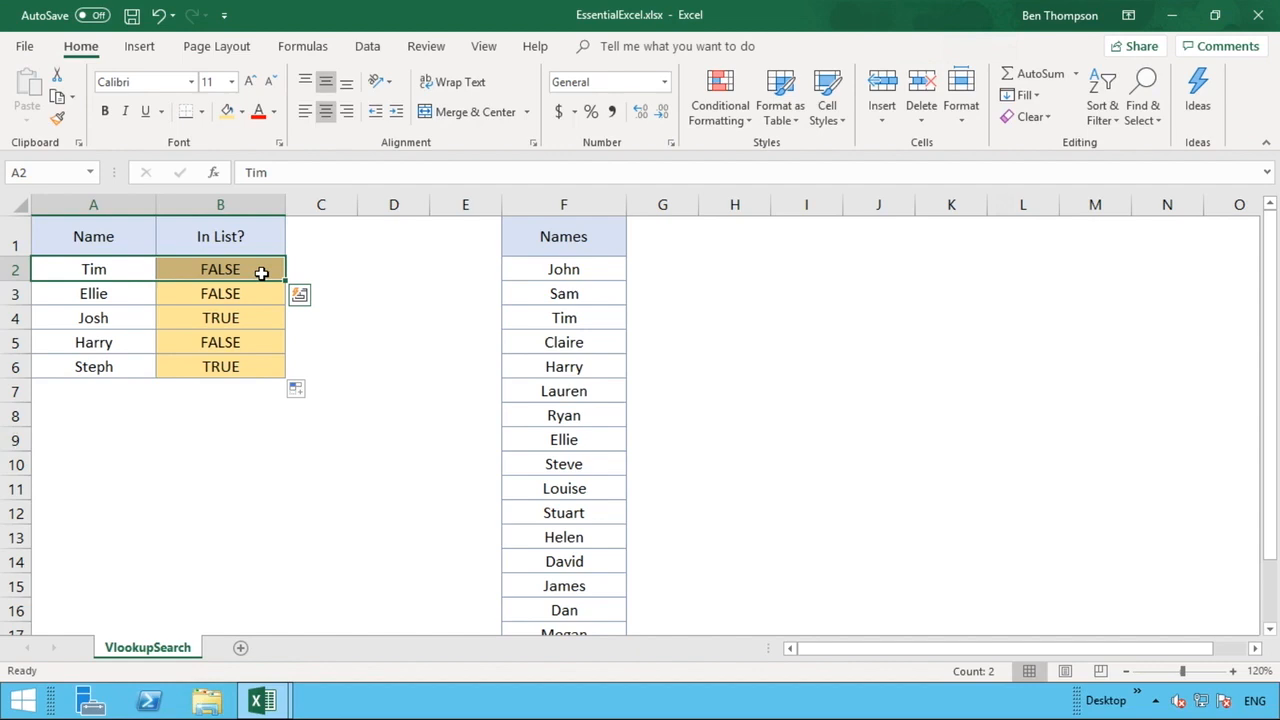
left_click(325, 300)
Step: Wrap the ISERROR formula in cell B2 in an IF function, giving =IF(ISERROR(VLOOKUP(A2,F:F,1,0)),"No","Yes")
left_click(270, 270)
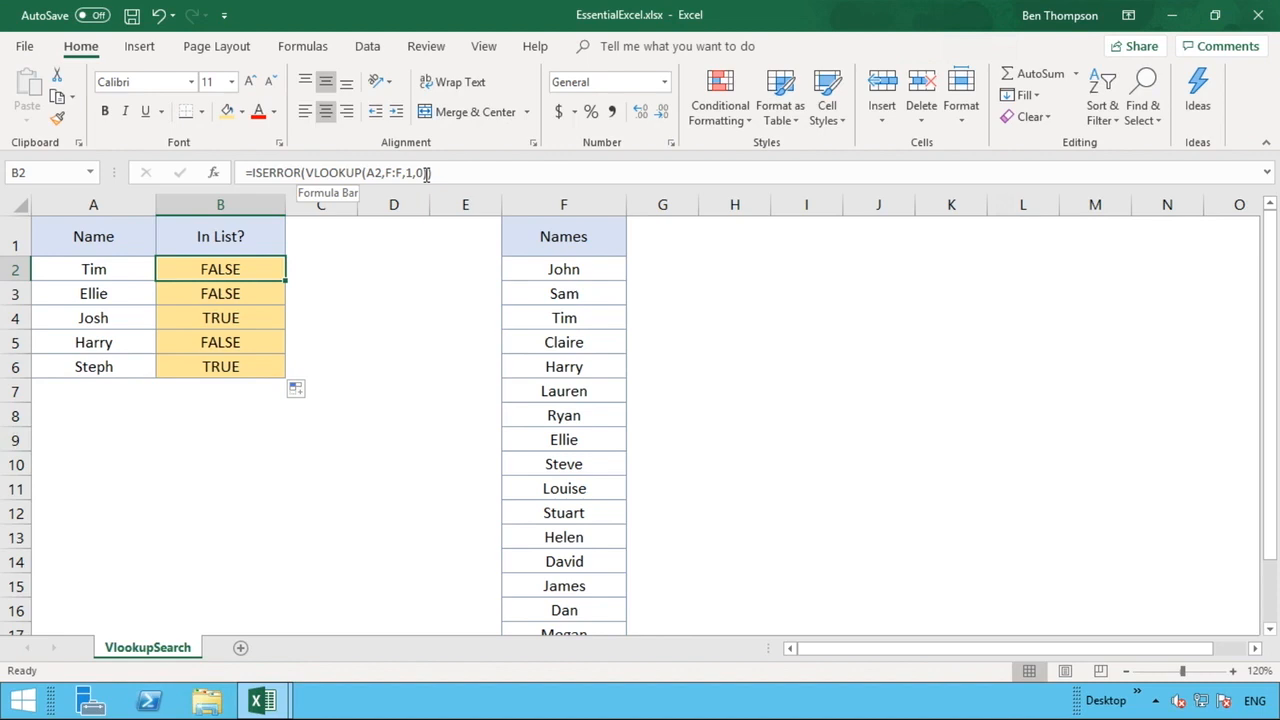
left_click(251, 173)
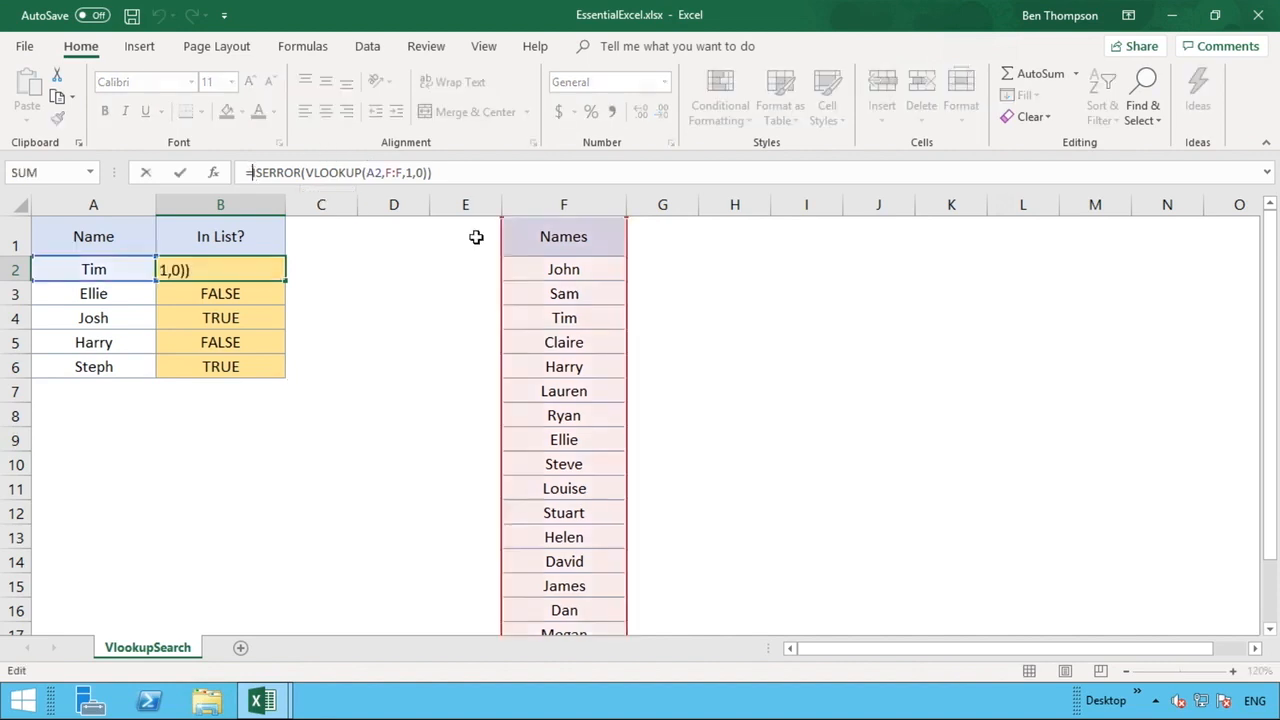
type("IF")
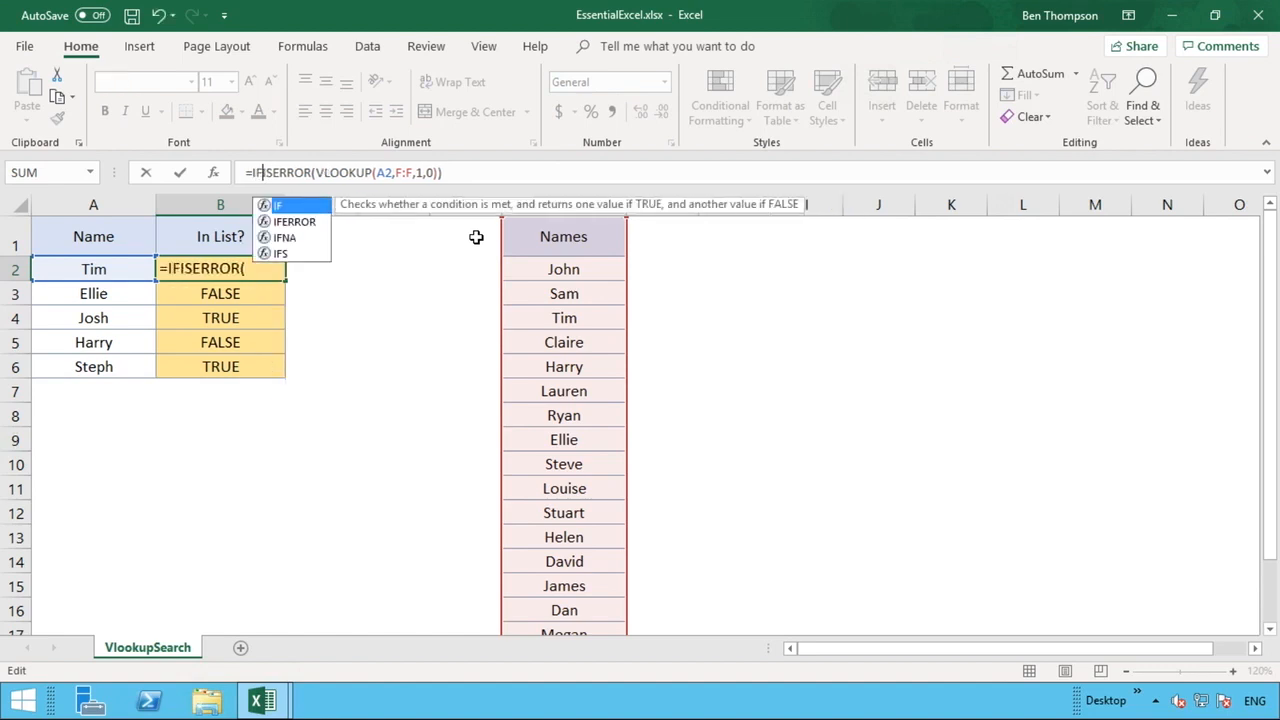
type("(")
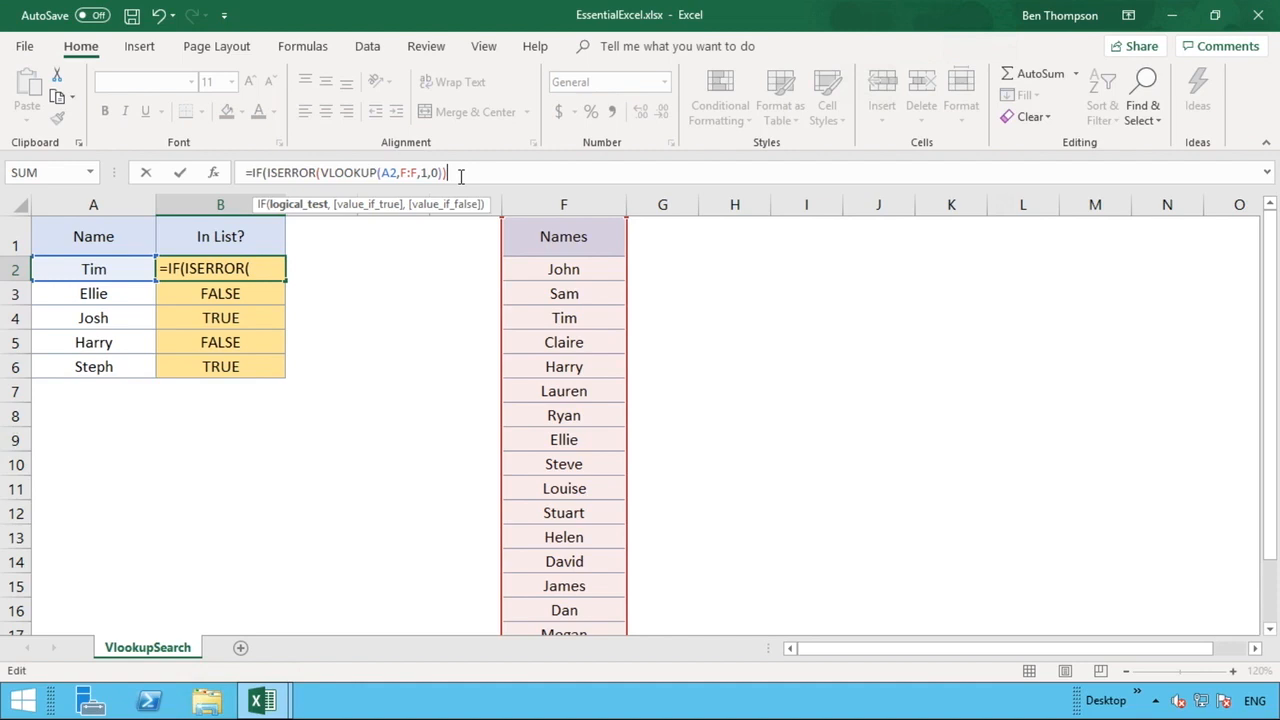
type(",")
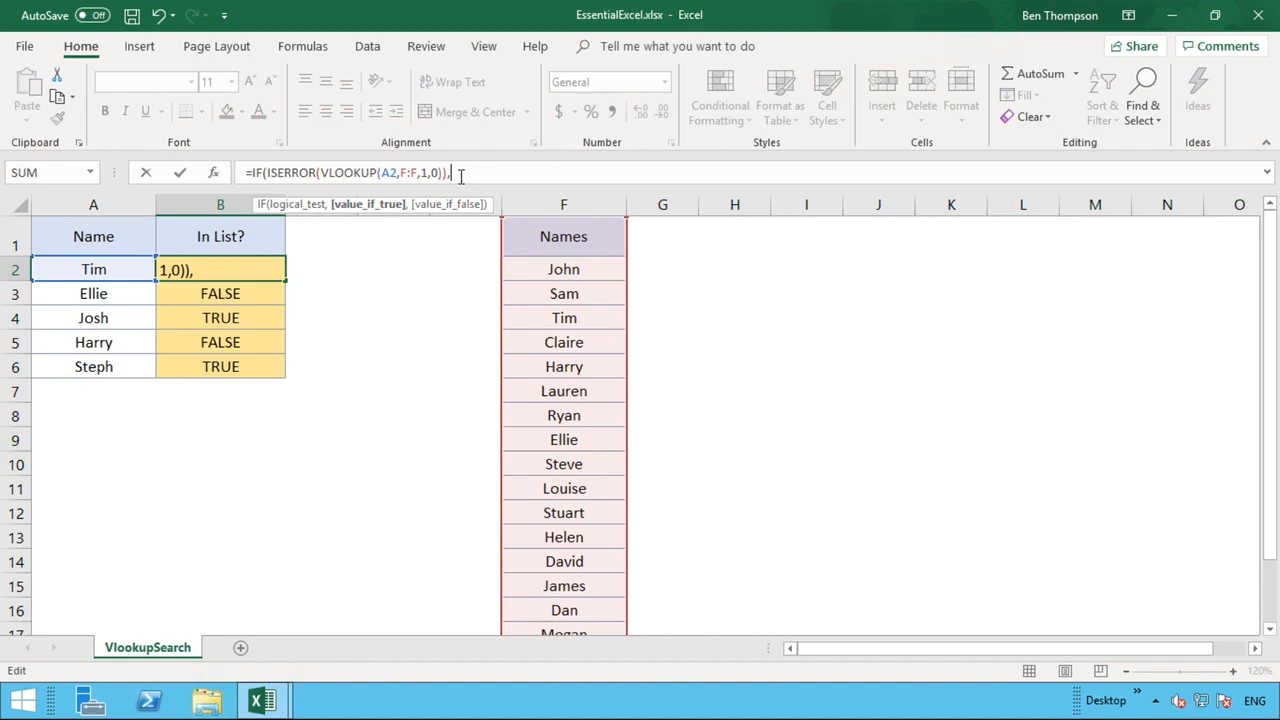
type("\"No\"")
type(",")
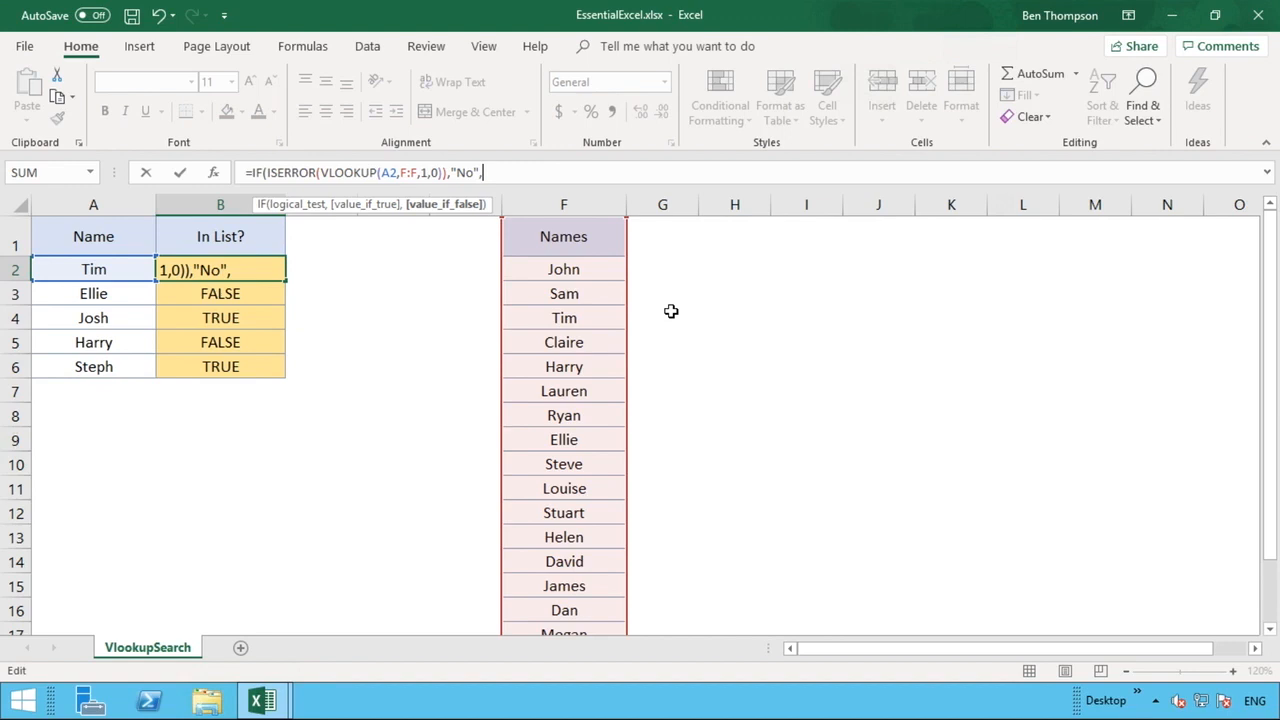
type("\"Yes\")")
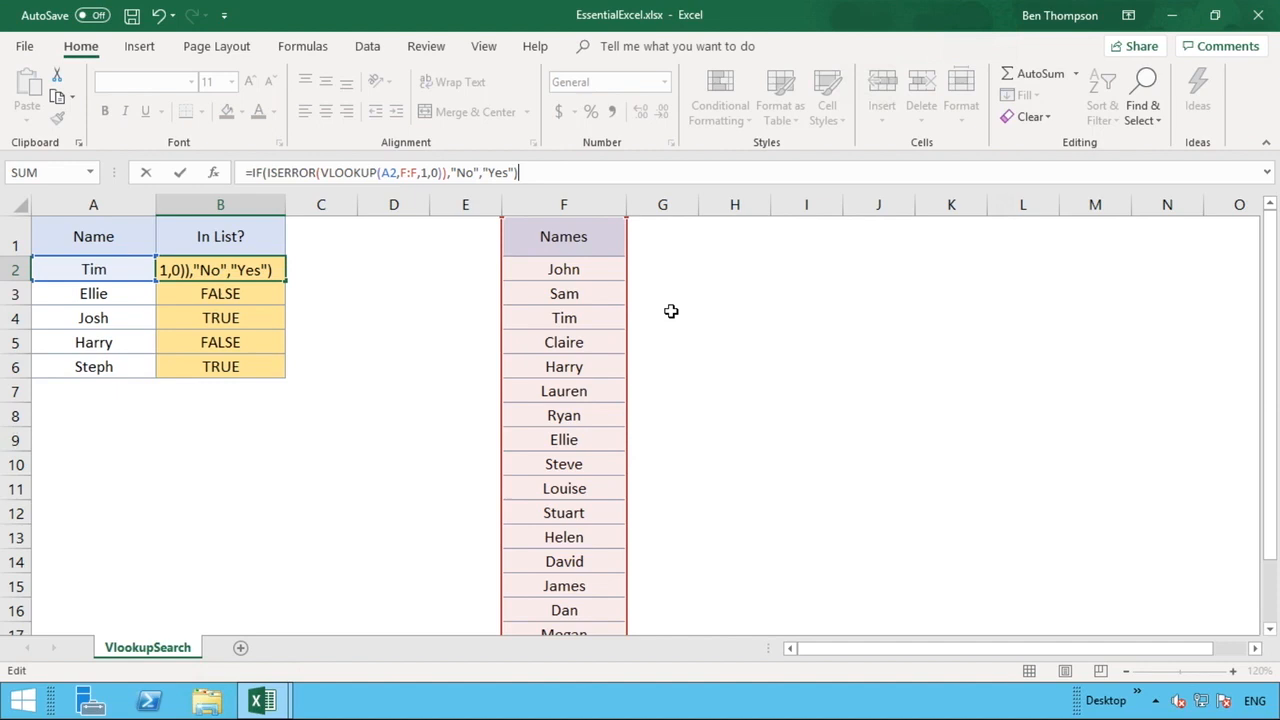
key("Return")
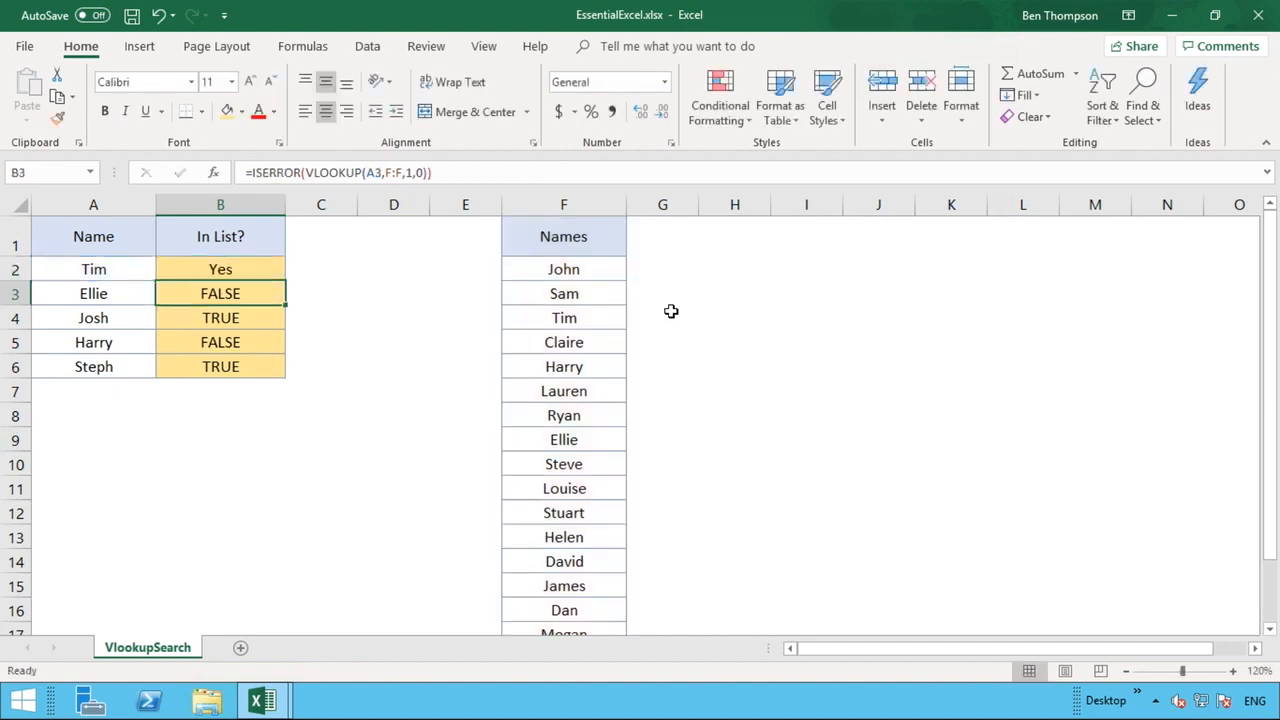
Step: Fill the IF formula from B2 down through B6 and deselect the range
left_click(272, 271)
double_click(285, 281)
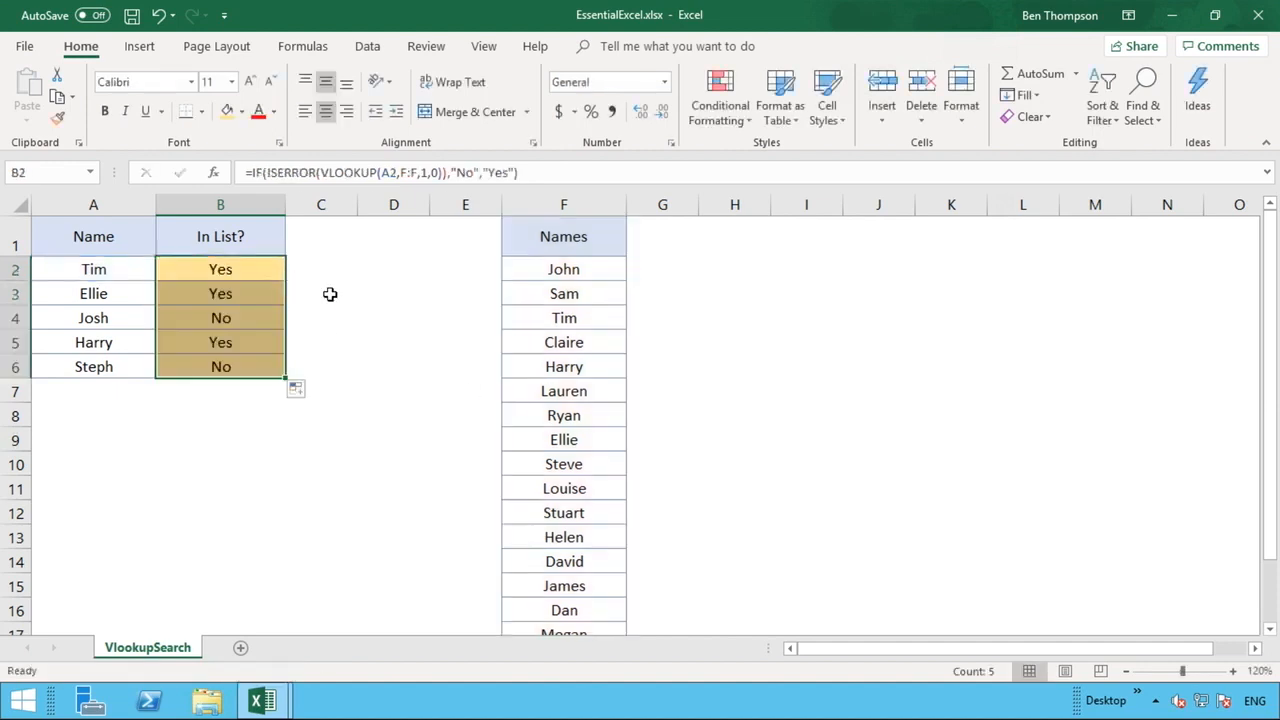
left_click(330, 294)
left_click(372, 335)
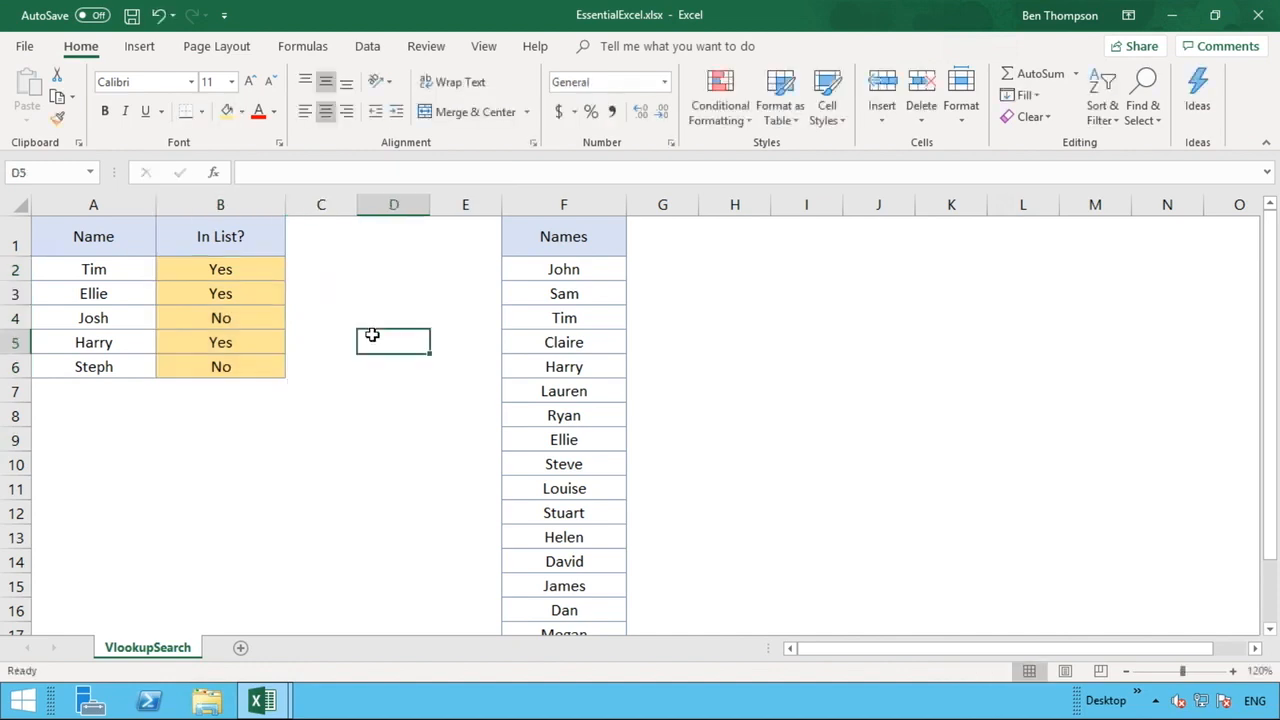
Step: Review the In List? results in B2:B6 against the names in column A
left_click_drag(220, 270, 220, 294)
left_click(129, 268)
left_click(122, 292)
left_click(120, 340)
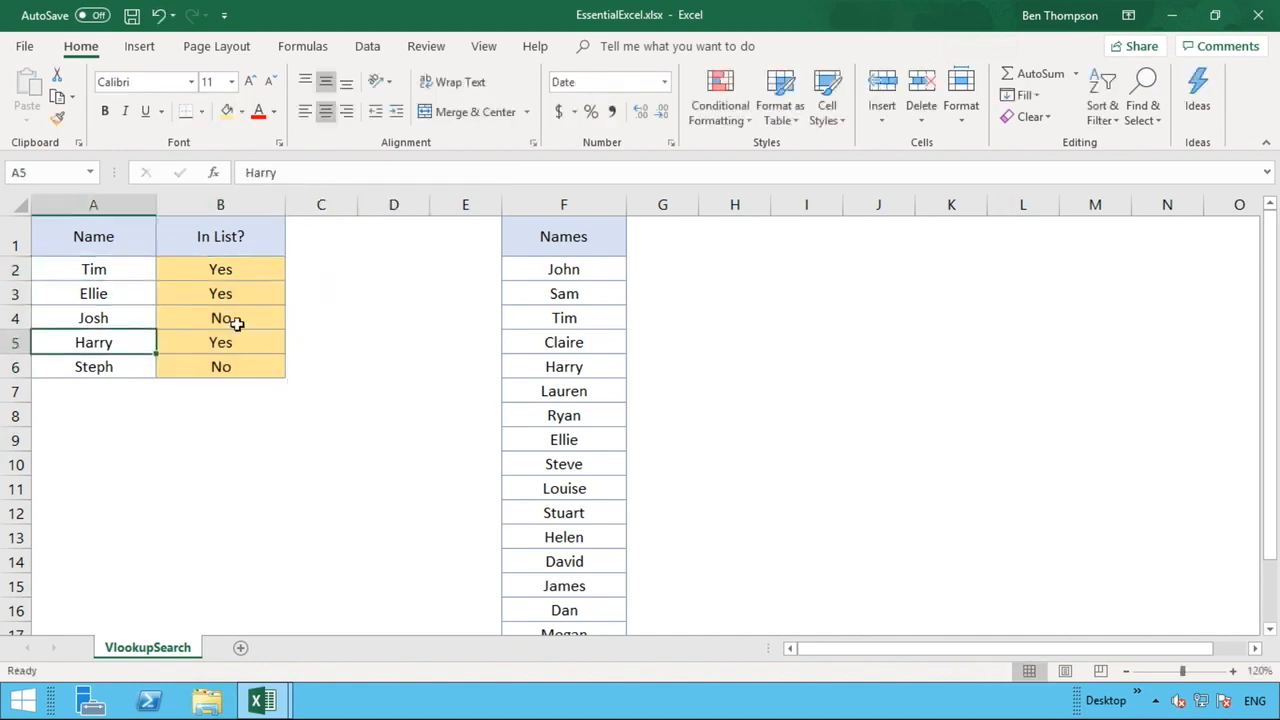
left_click(251, 277)
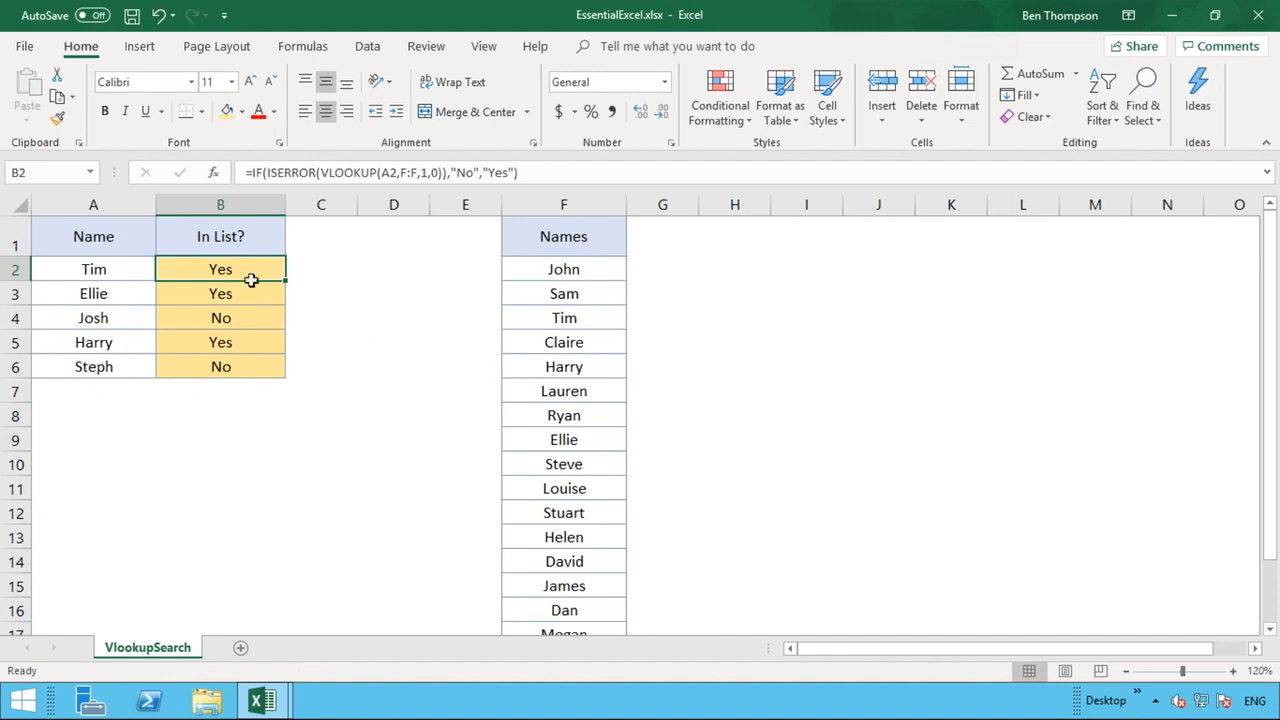
left_click_drag(251, 280, 251, 297)
left_click(243, 340)
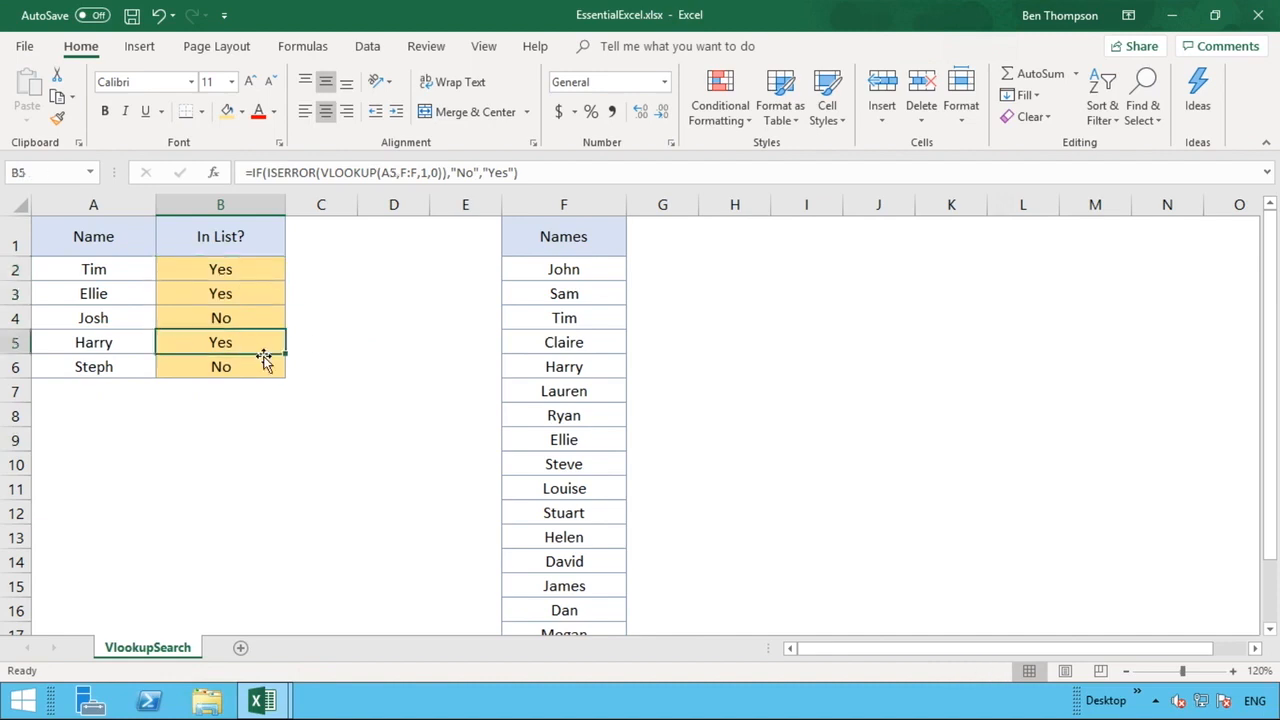
left_click(251, 317)
left_click(249, 368)
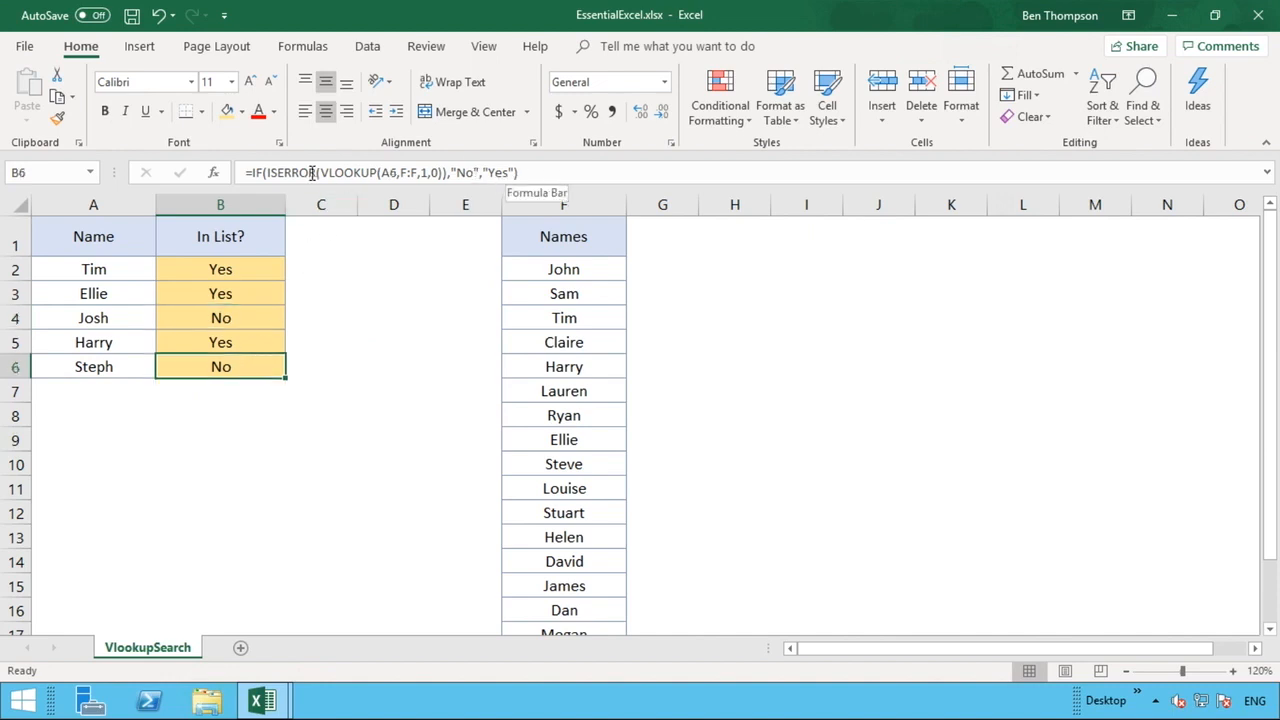
Step: Examine the formula in cell B6 in an enlarged formula bar, from the inner VLOOKUP through ISERROR to the full IF, and restore the bar's height
left_click(1267, 172)
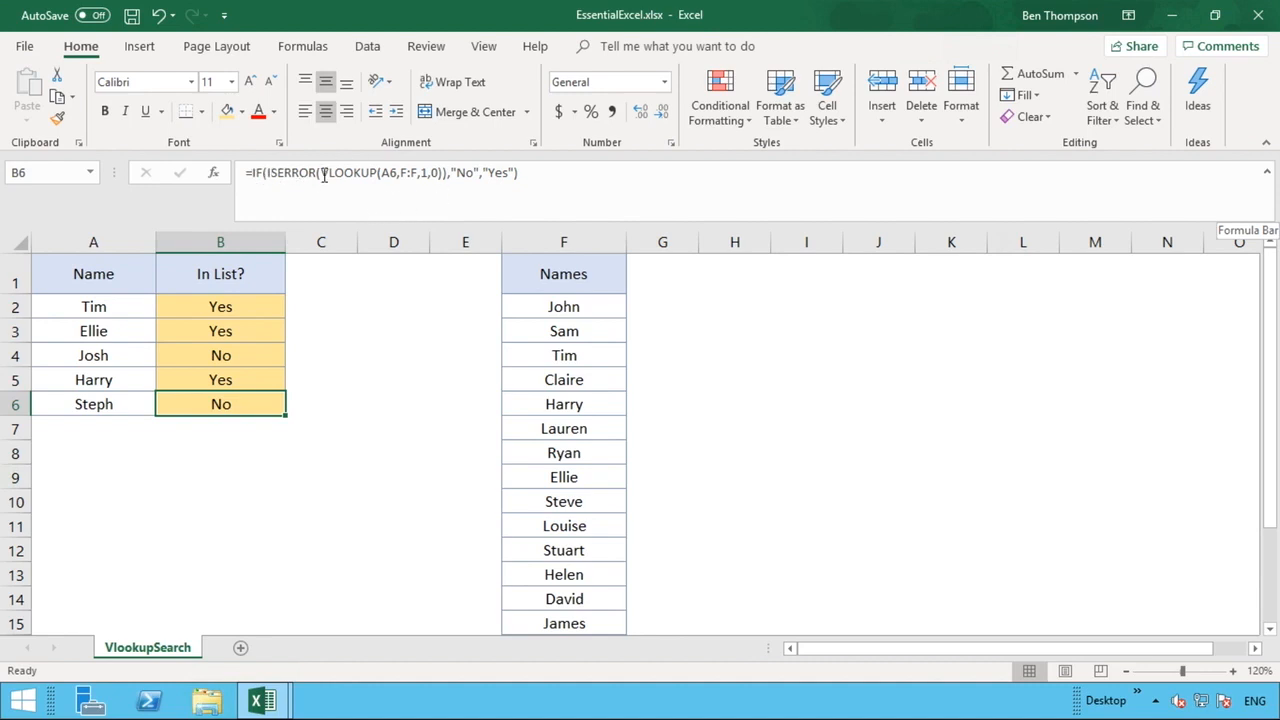
left_click(440, 173)
left_click_drag(441, 173, 320, 174)
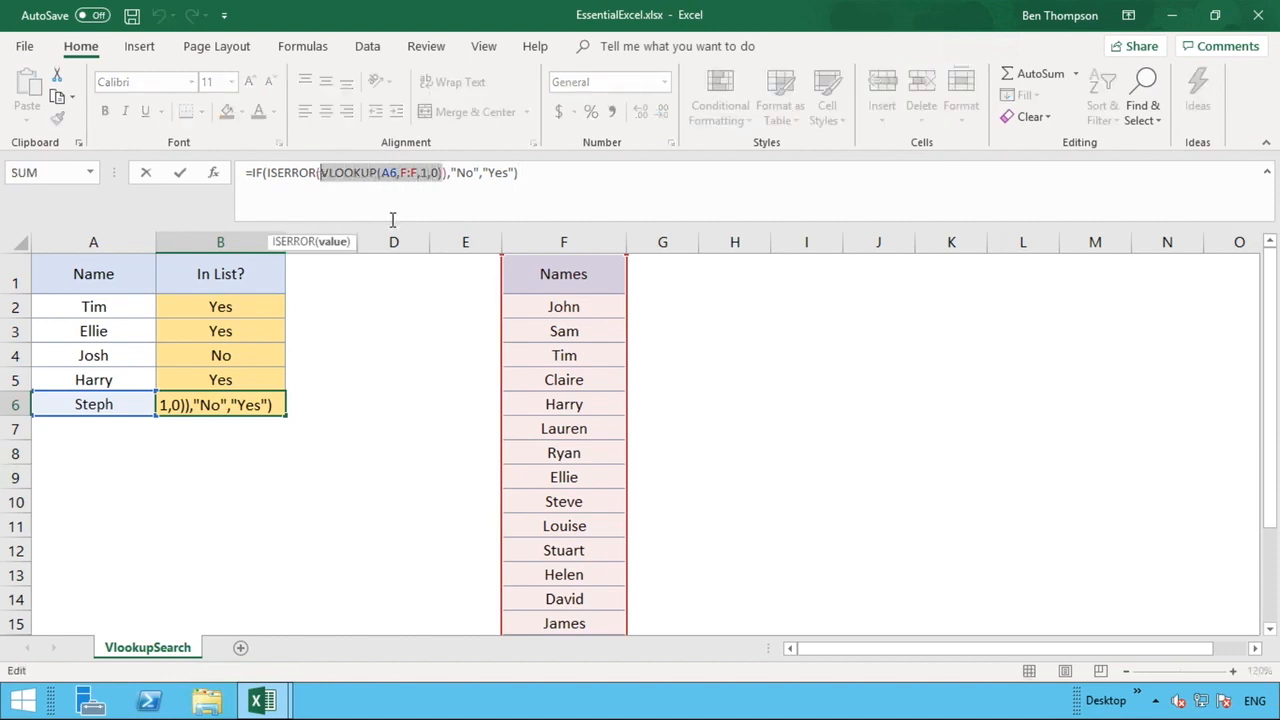
left_click(443, 173)
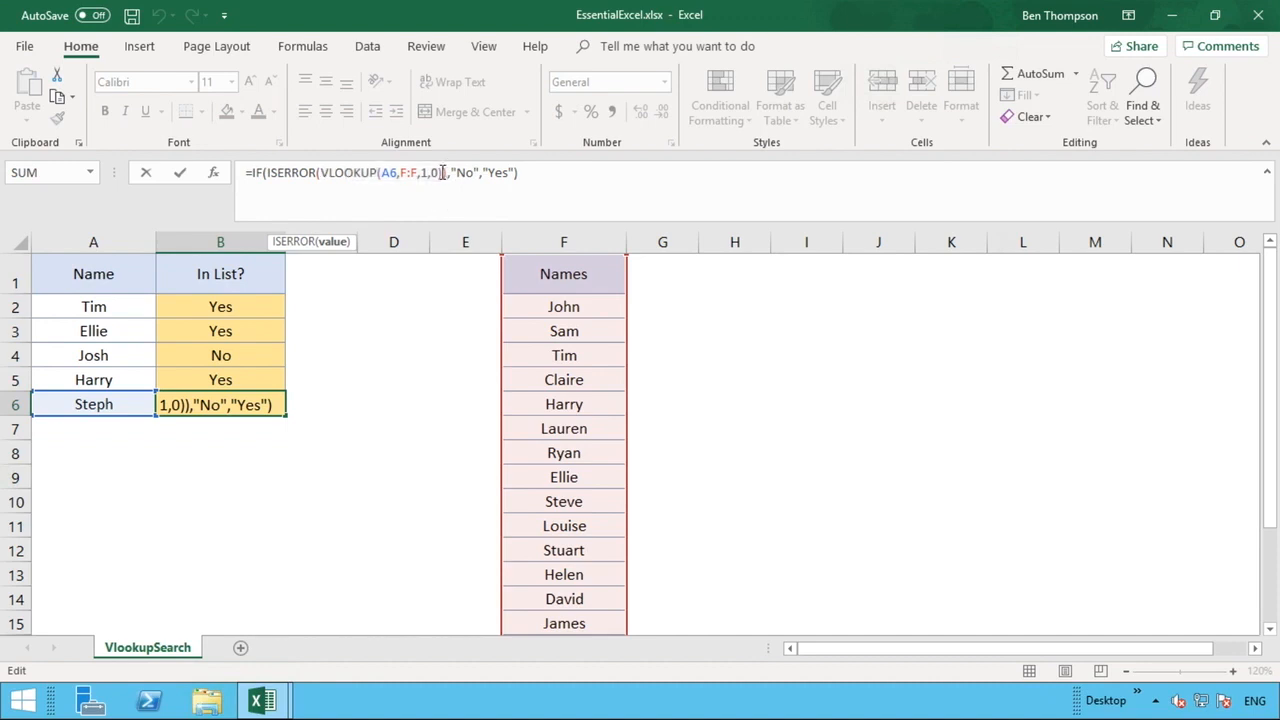
left_click_drag(443, 173, 268, 175)
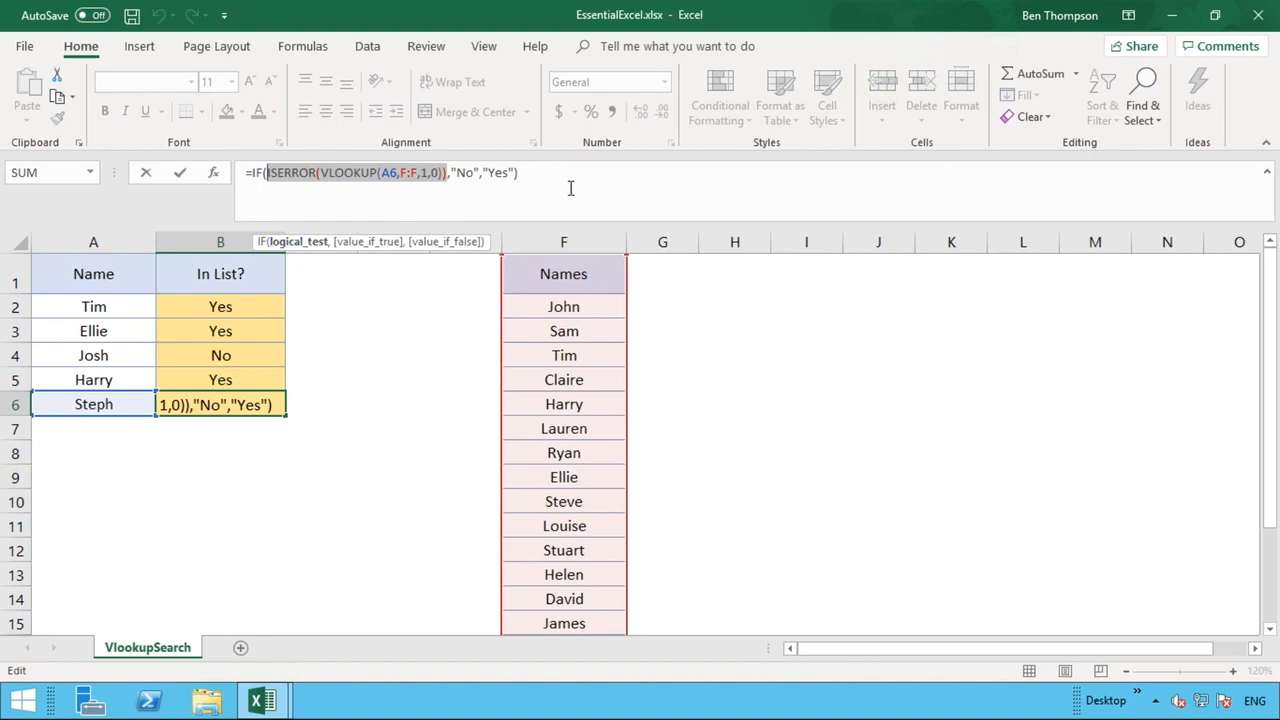
left_click_drag(550, 182, 231, 185)
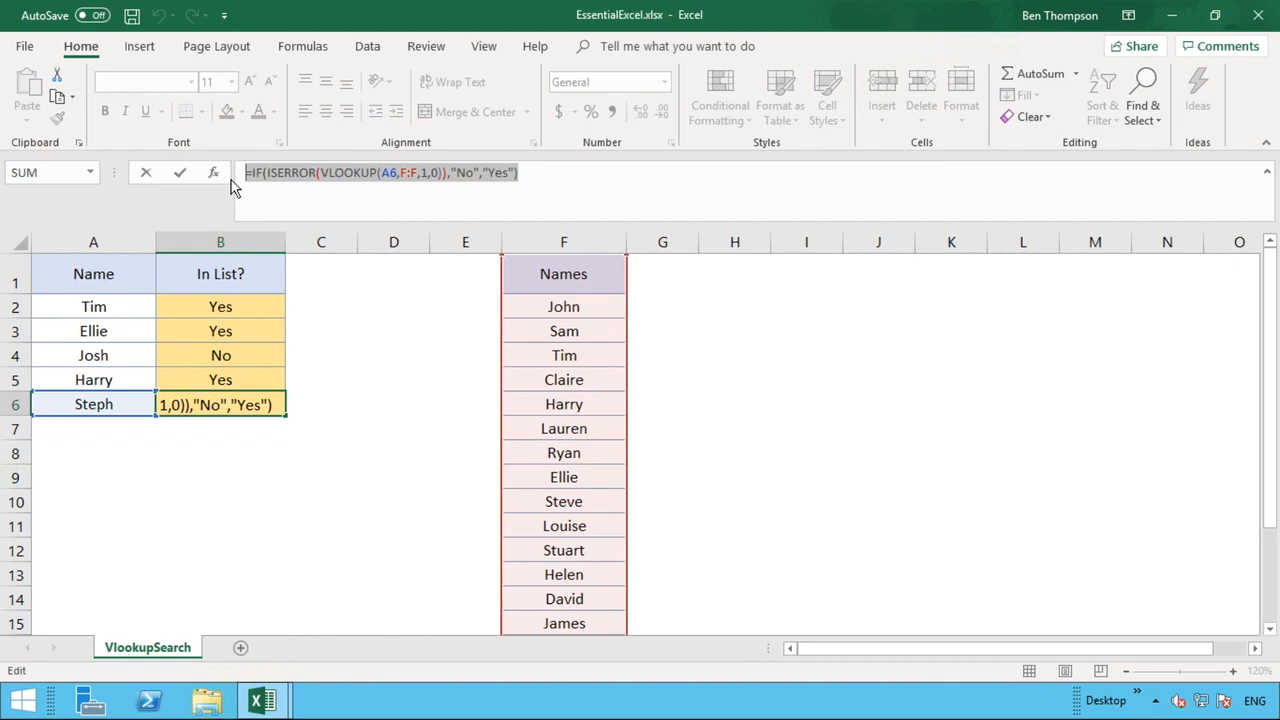
key("Return")
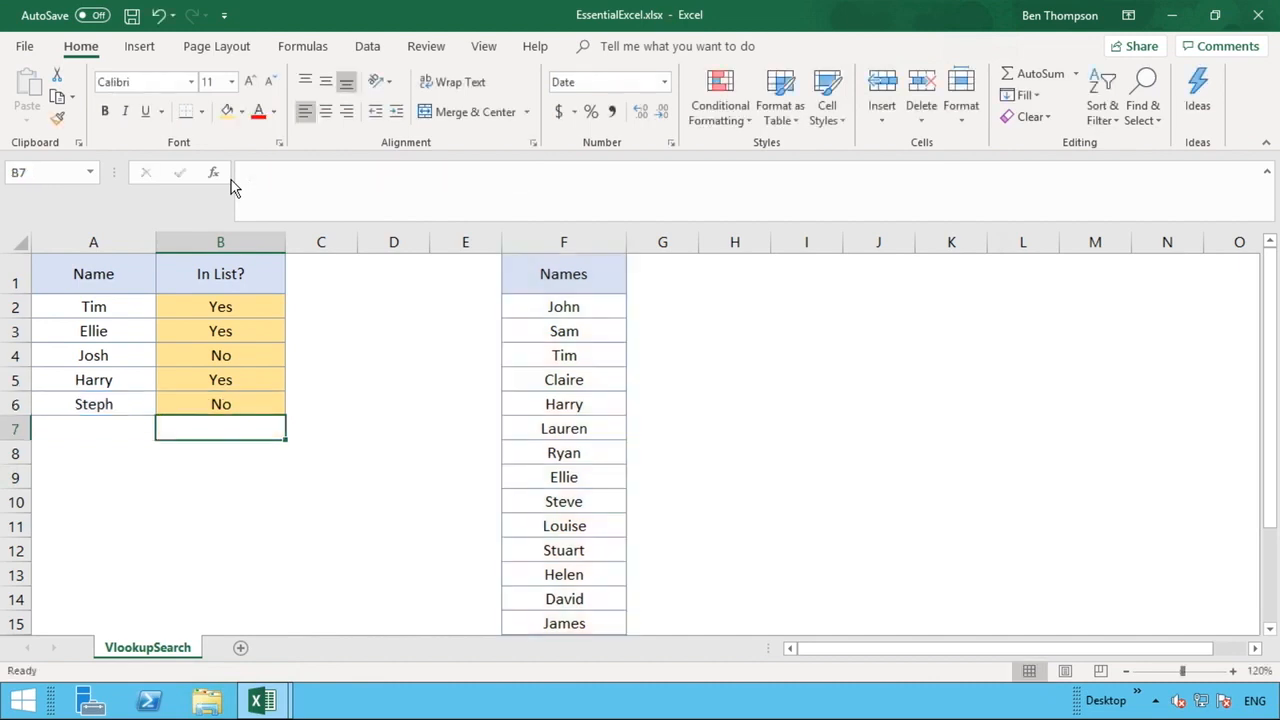
left_click(1268, 172)
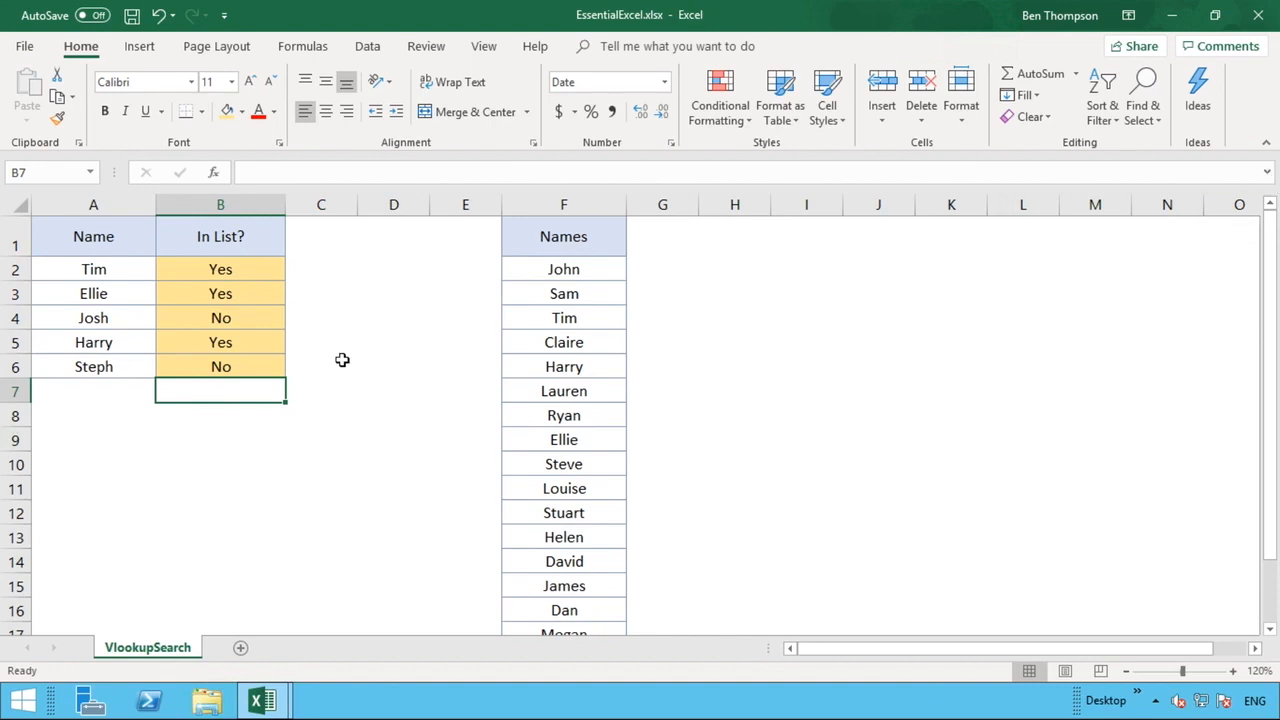
left_click(263, 367)
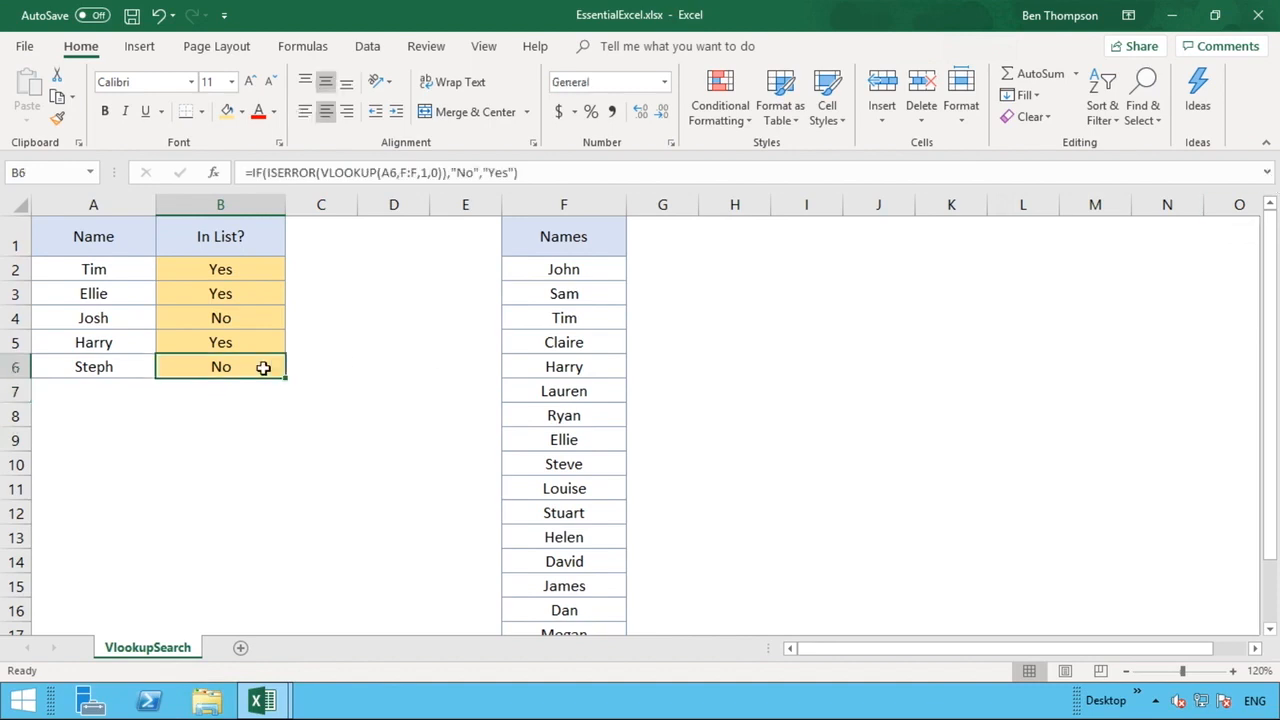